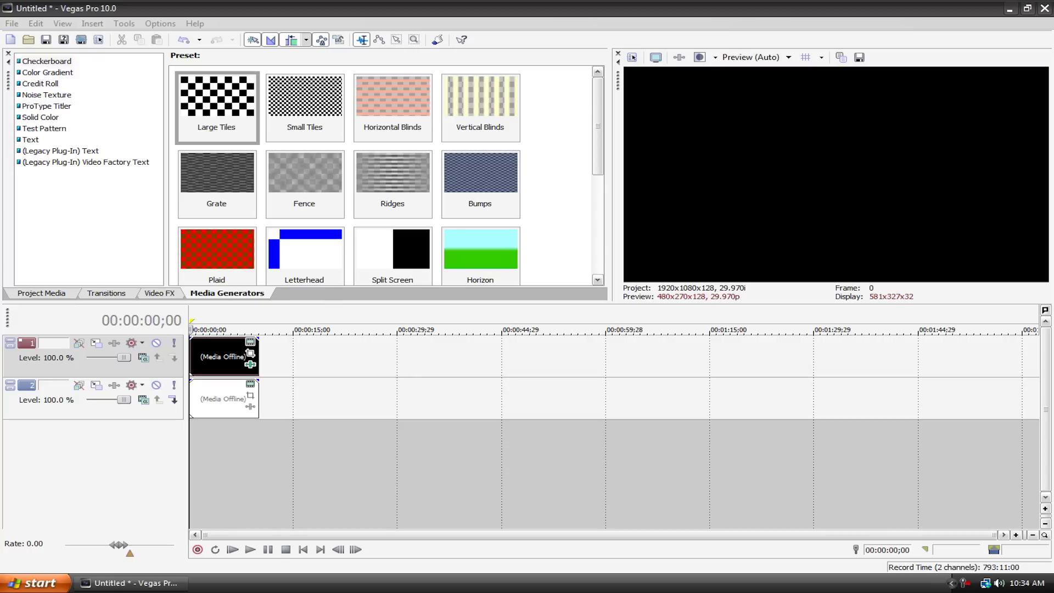
Open the Help menu options while the offline generated clips reload.
left_click(195, 24)
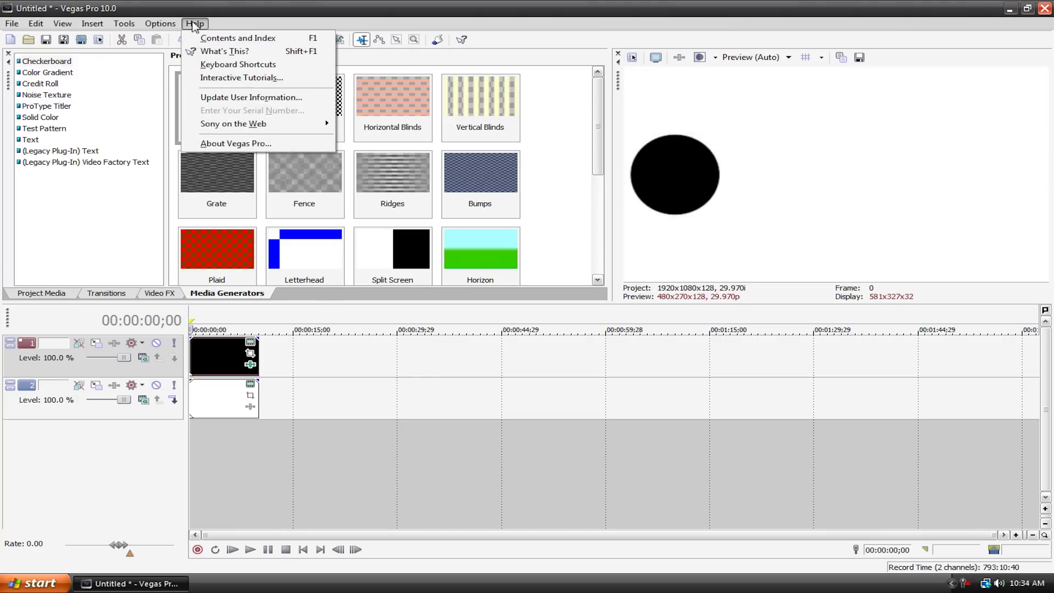
left_click(281, 144)
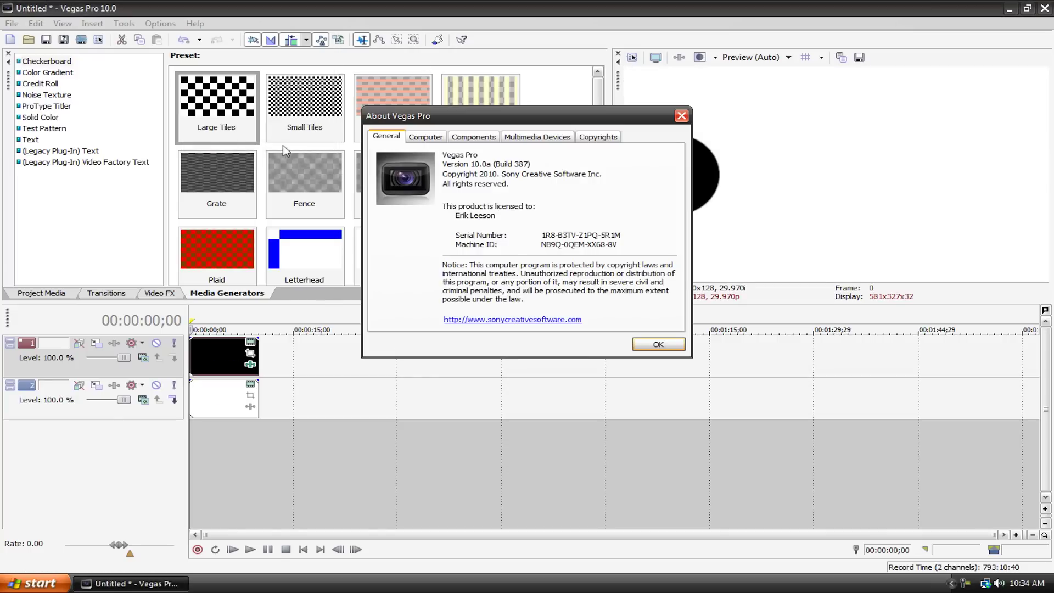
left_click(681, 116)
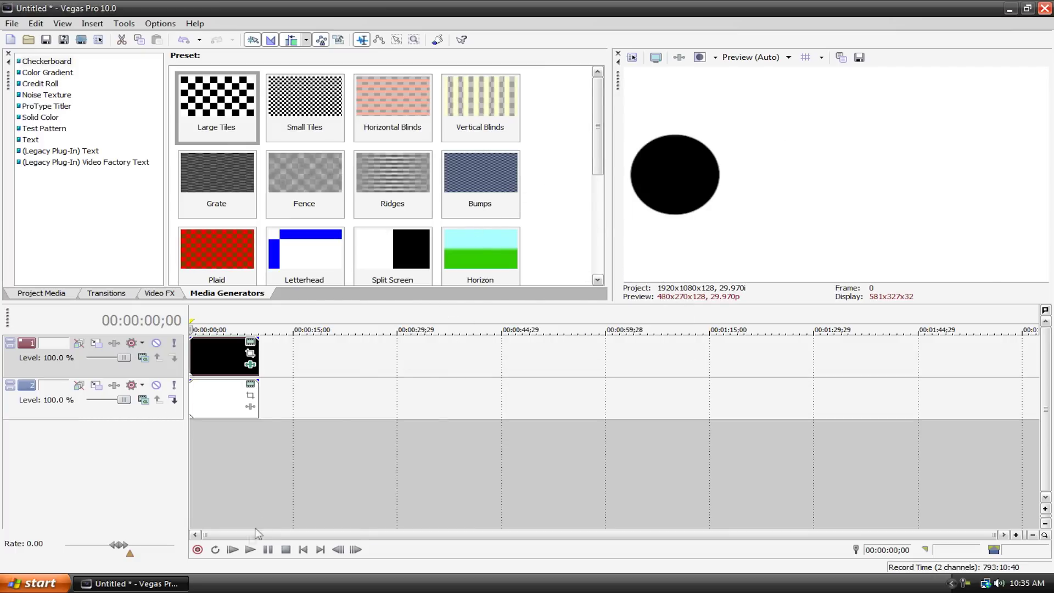
left_click(233, 550)
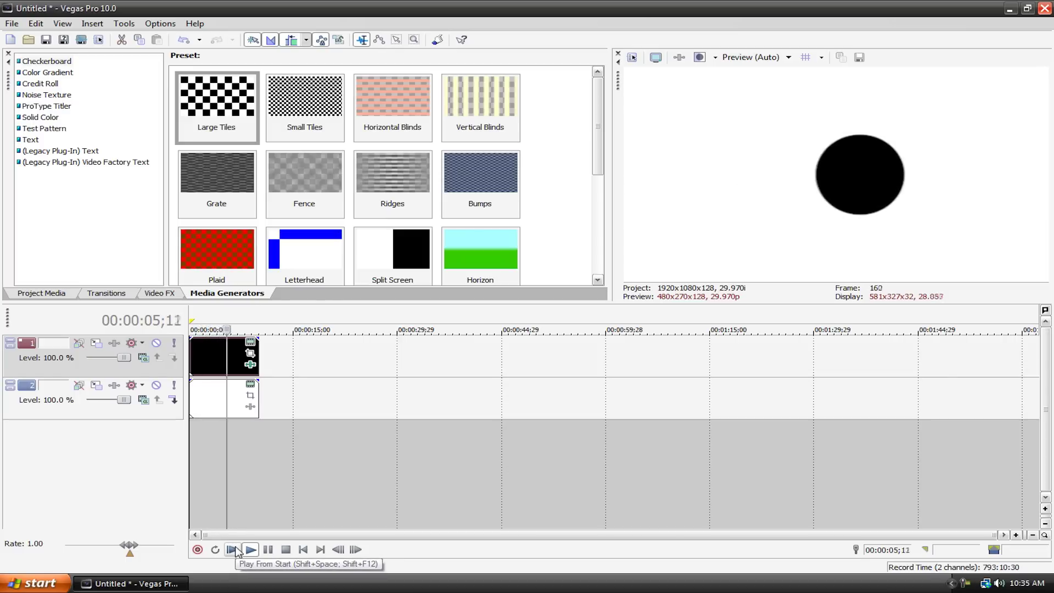
left_click(286, 549)
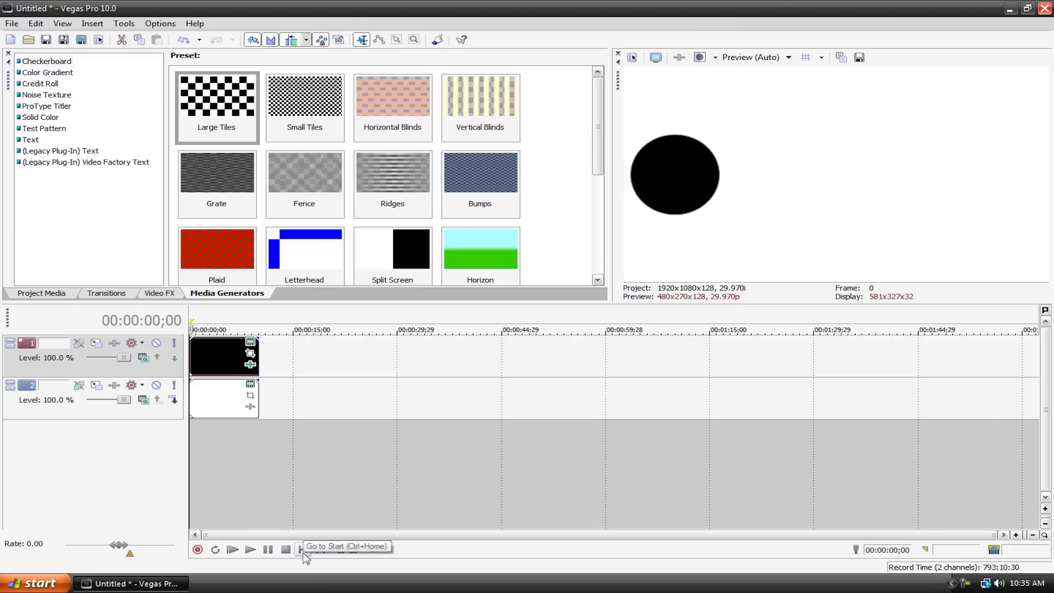
Delete both existing video tracks and their clips.
left_click(146, 417)
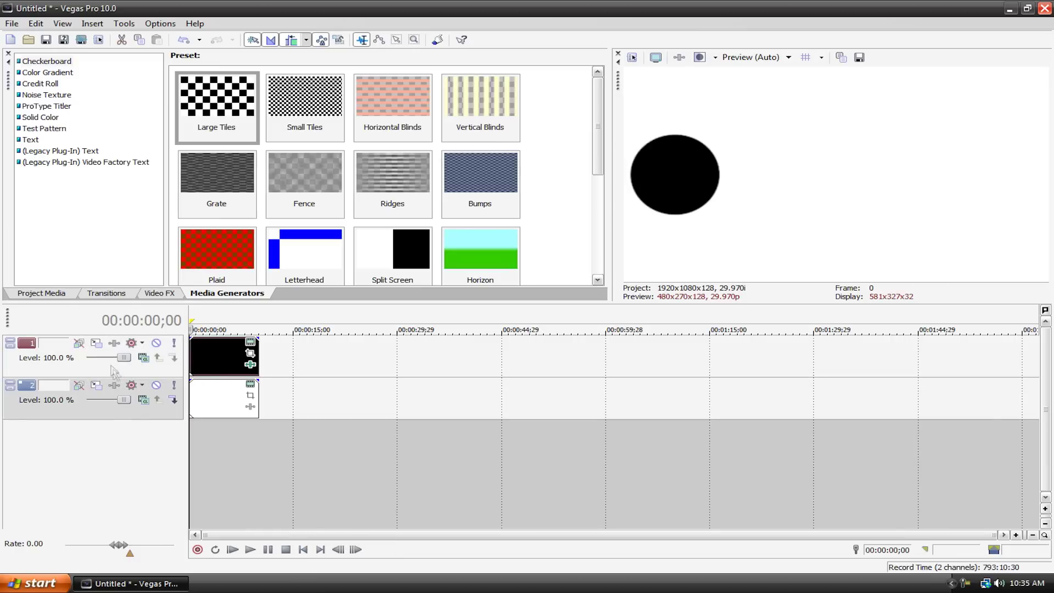
left_click(117, 372, "shift")
key("Delete")
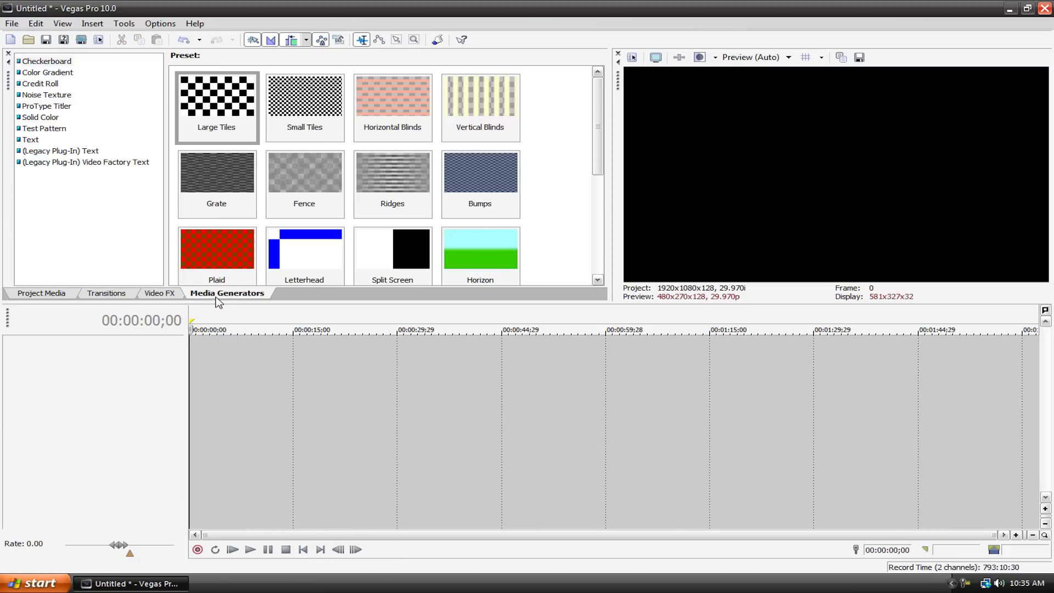
Add a Solid Color clip to the timeline, coloured mint green (R 0, G 228, B 136).
left_click(31, 118)
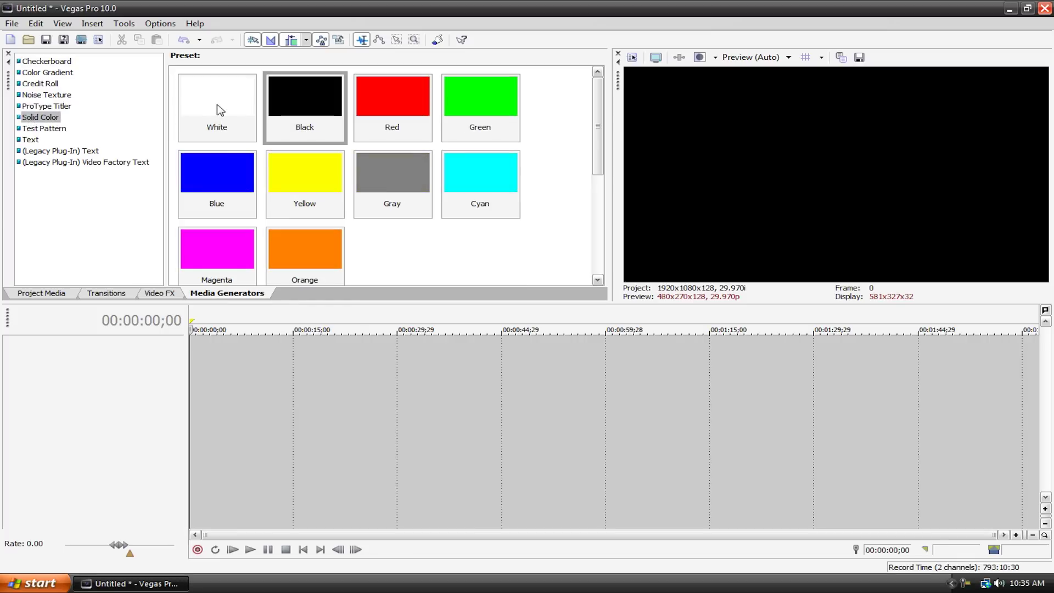
left_click_drag(221, 109, 246, 108)
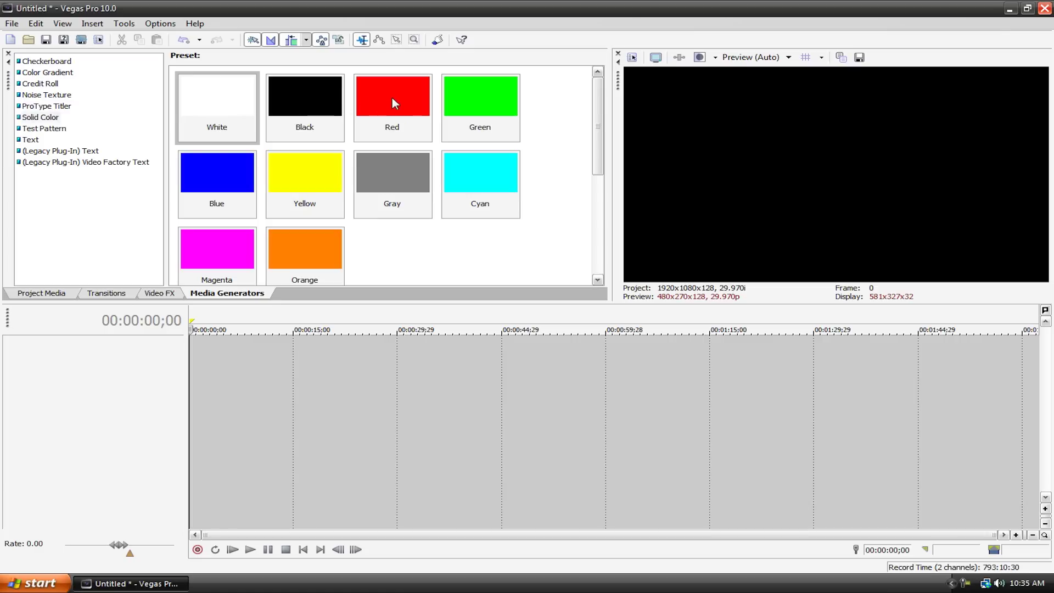
left_click_drag(392, 103, 193, 376)
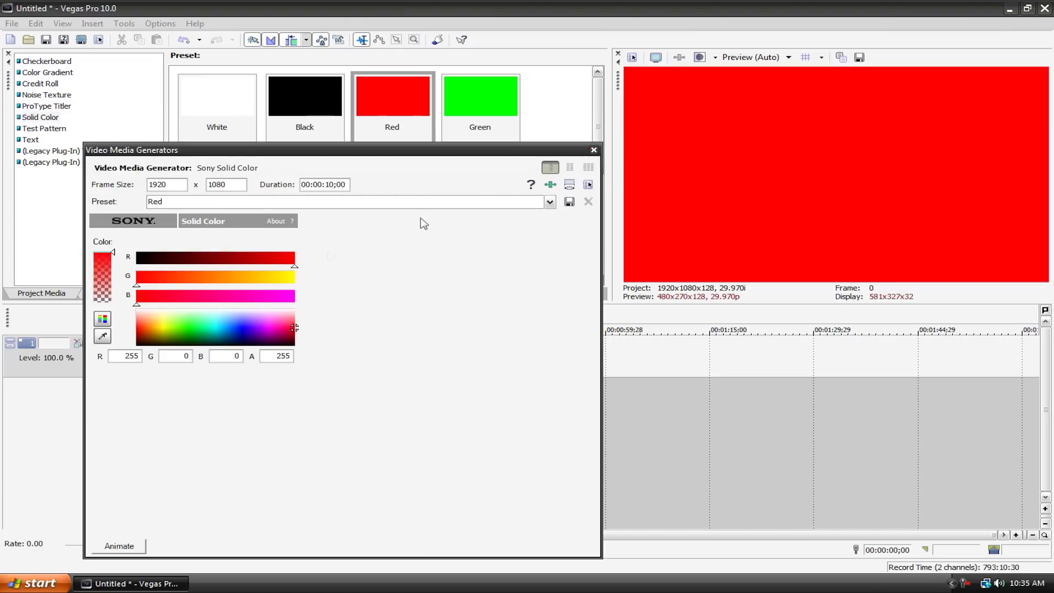
left_click_drag(213, 334, 205, 330)
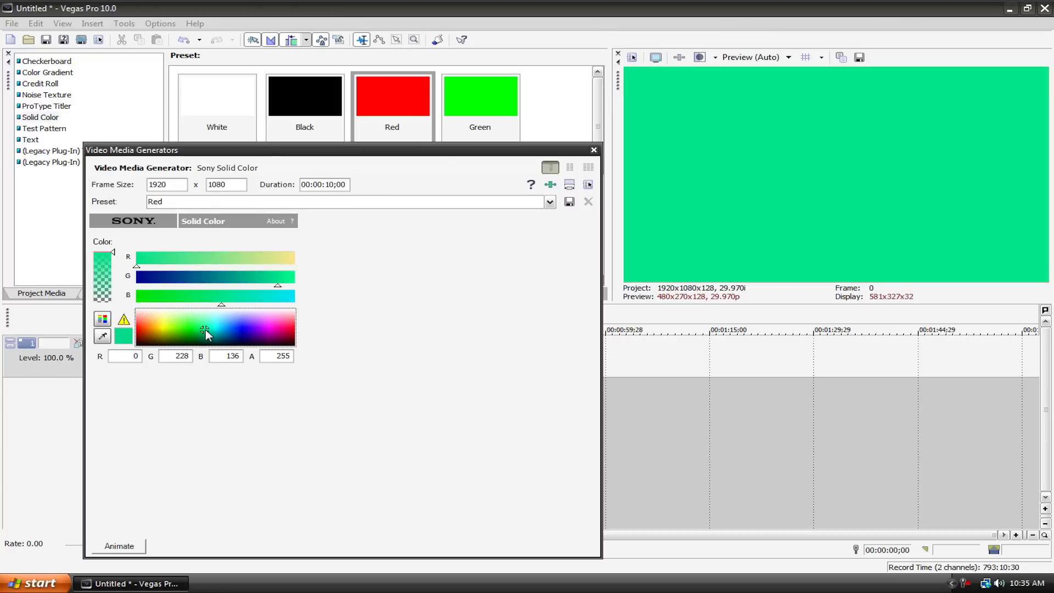
left_click(594, 150)
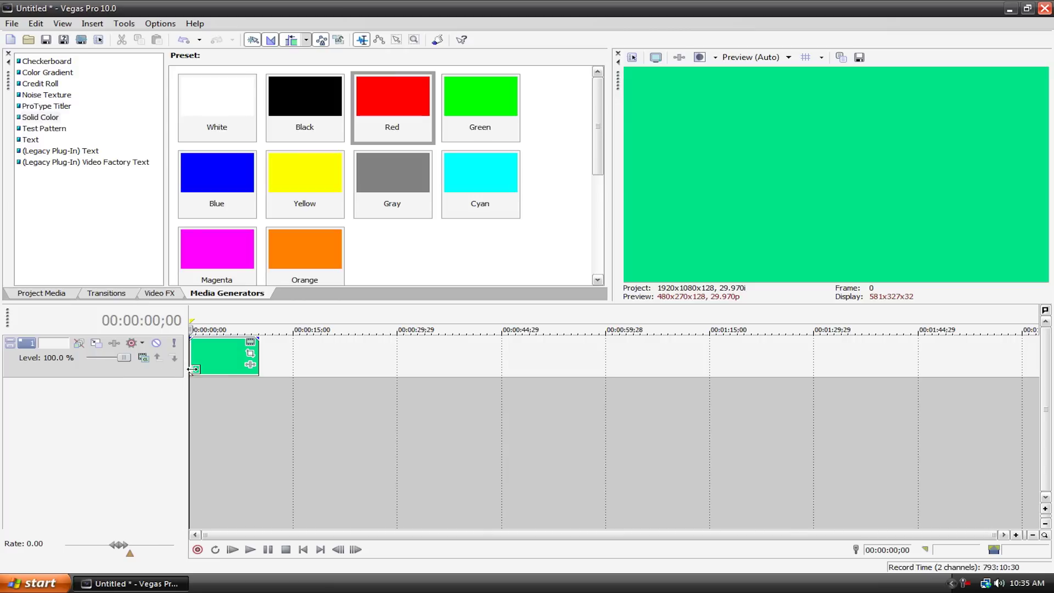
Insert a new top video track holding an Orange solid colour clip.
right_click(150, 401)
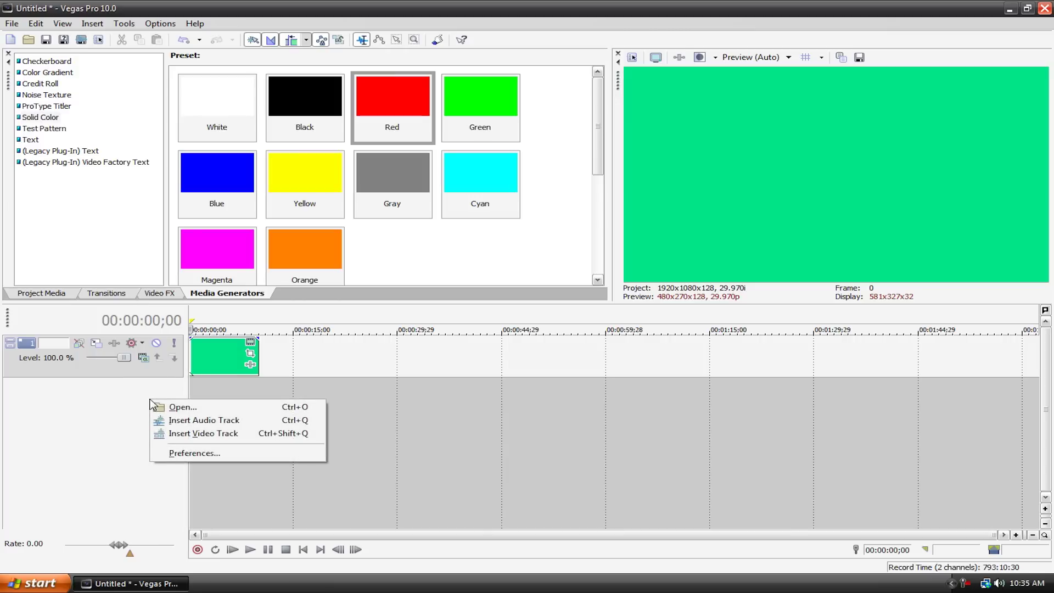
left_click(195, 433)
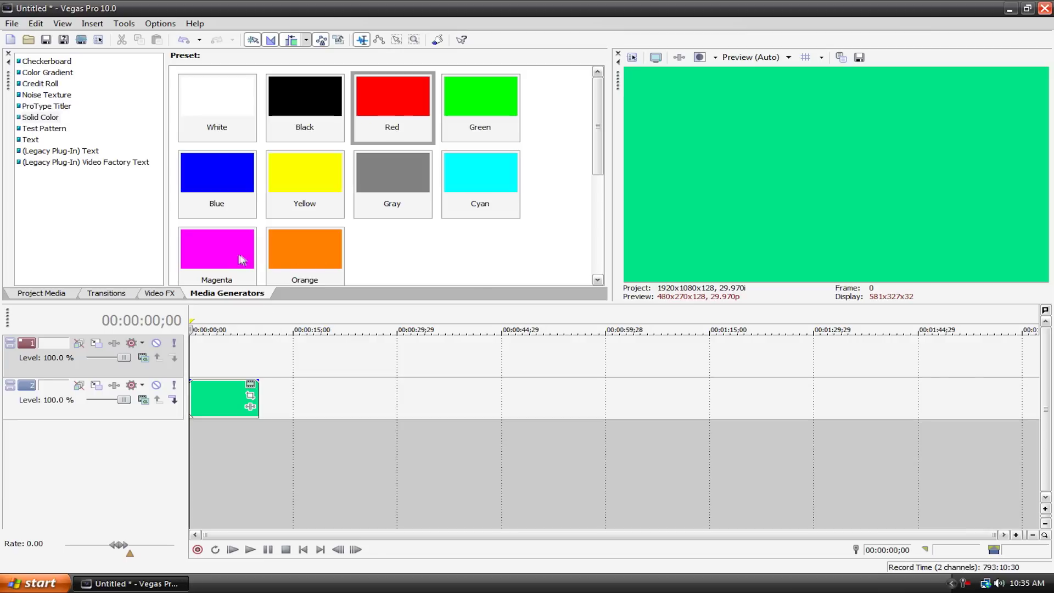
left_click_drag(327, 248, 198, 356)
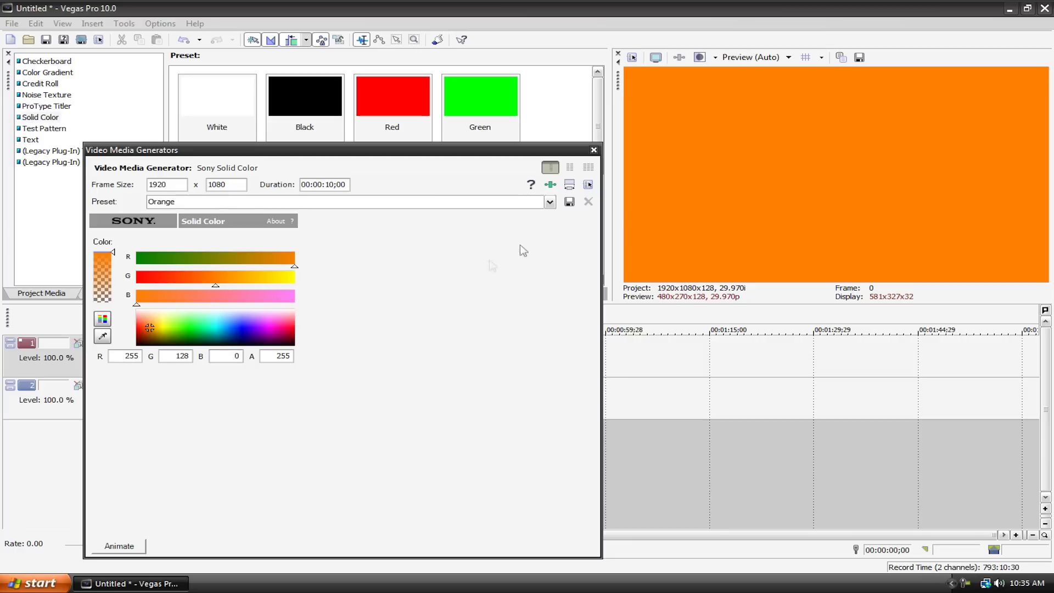
left_click(594, 148)
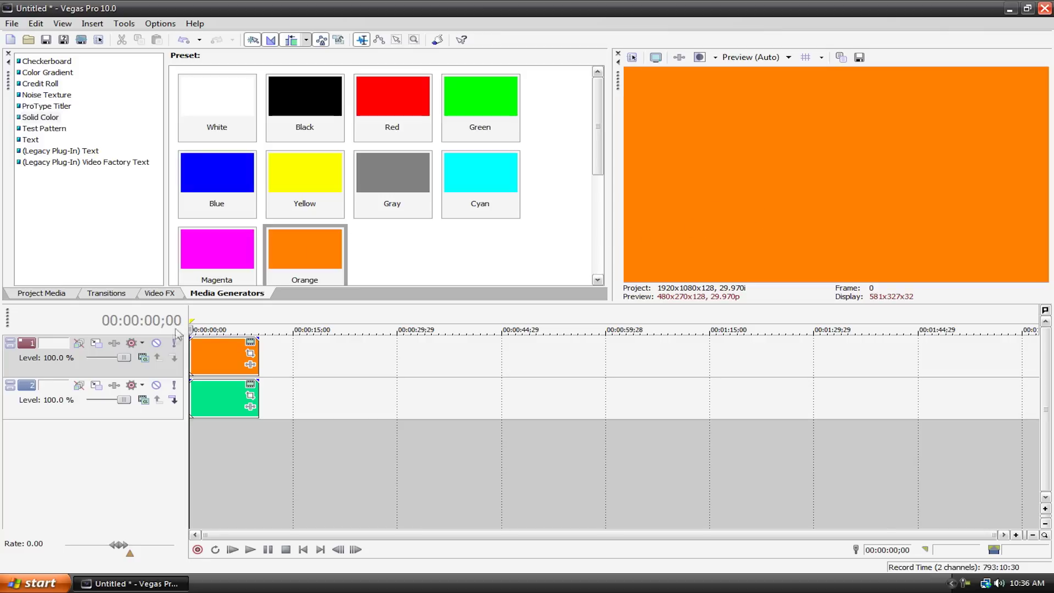
left_click(157, 344)
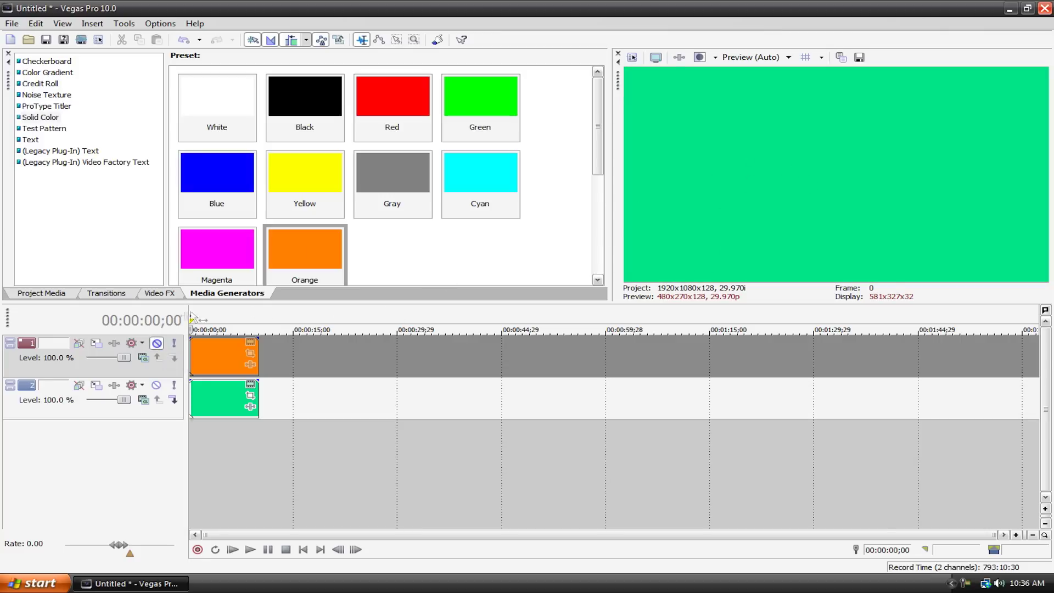
left_click(156, 343)
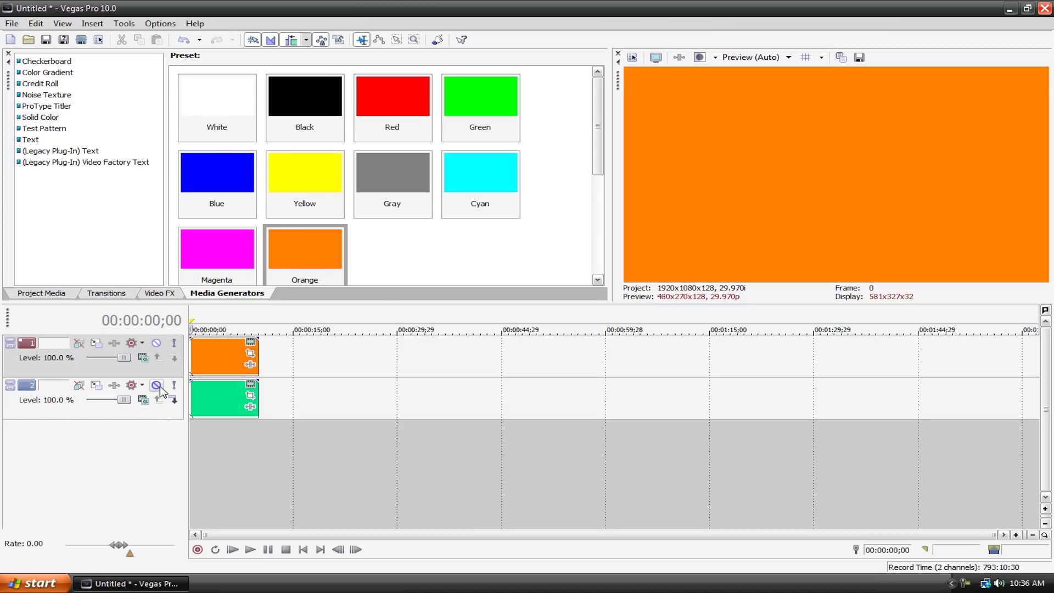
left_click(174, 384)
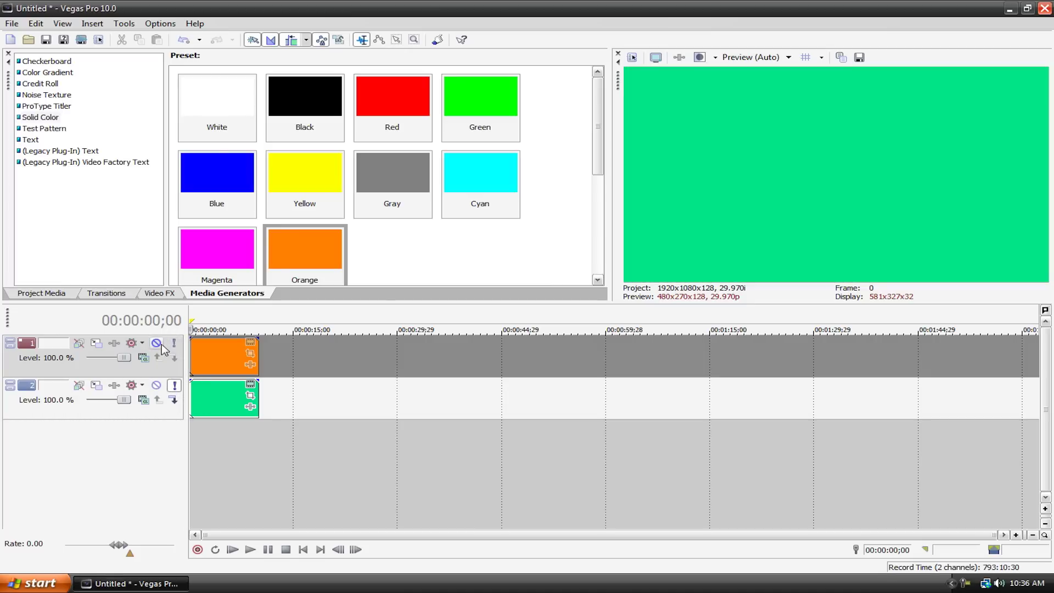
left_click(157, 343)
left_click(174, 386)
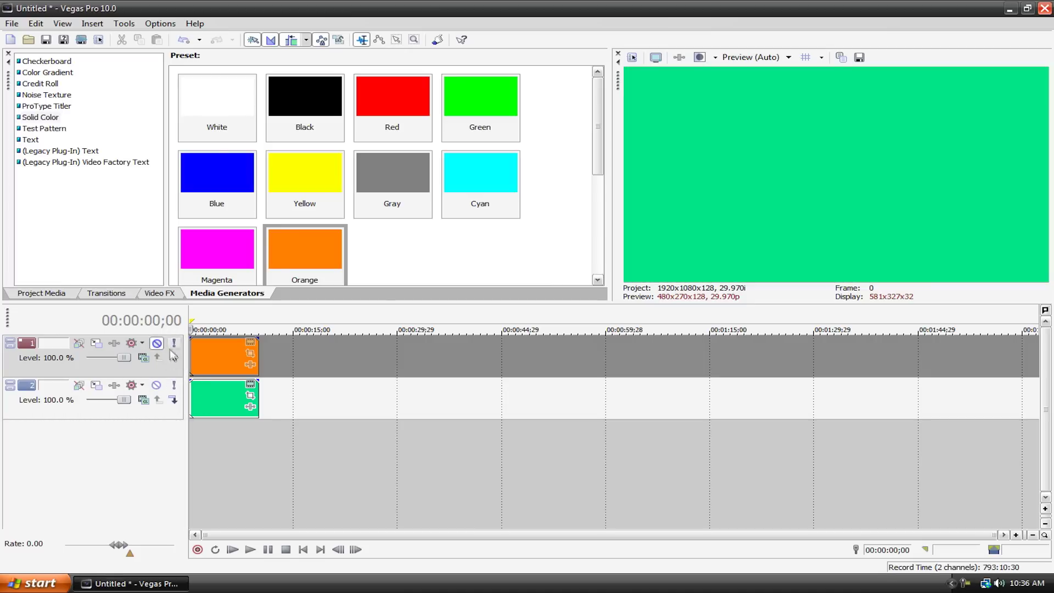
left_click(157, 344)
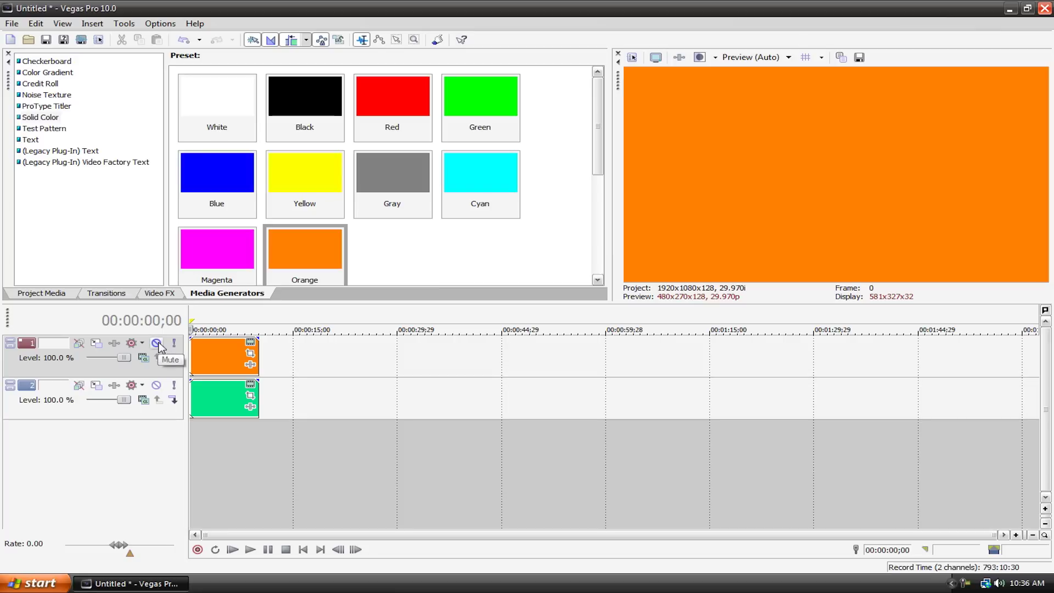
left_click(158, 343)
left_click(157, 344)
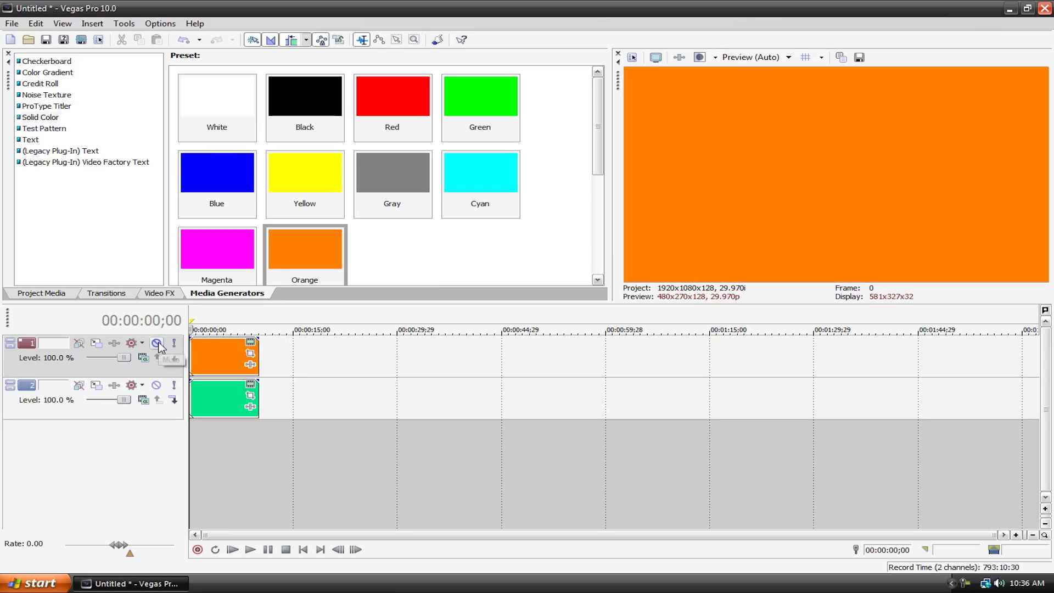
left_click(174, 386)
left_click(174, 386)
left_click(165, 294)
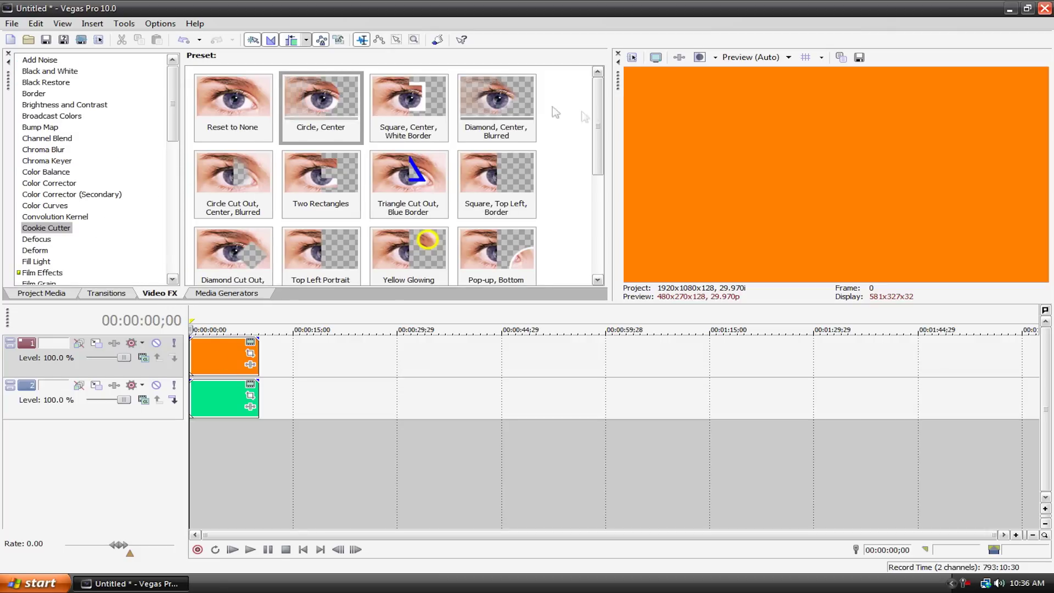
Apply Cookie Cutter to the orange clip with Diamond shape and Cut away section method.
left_click_drag(206, 121, 209, 354)
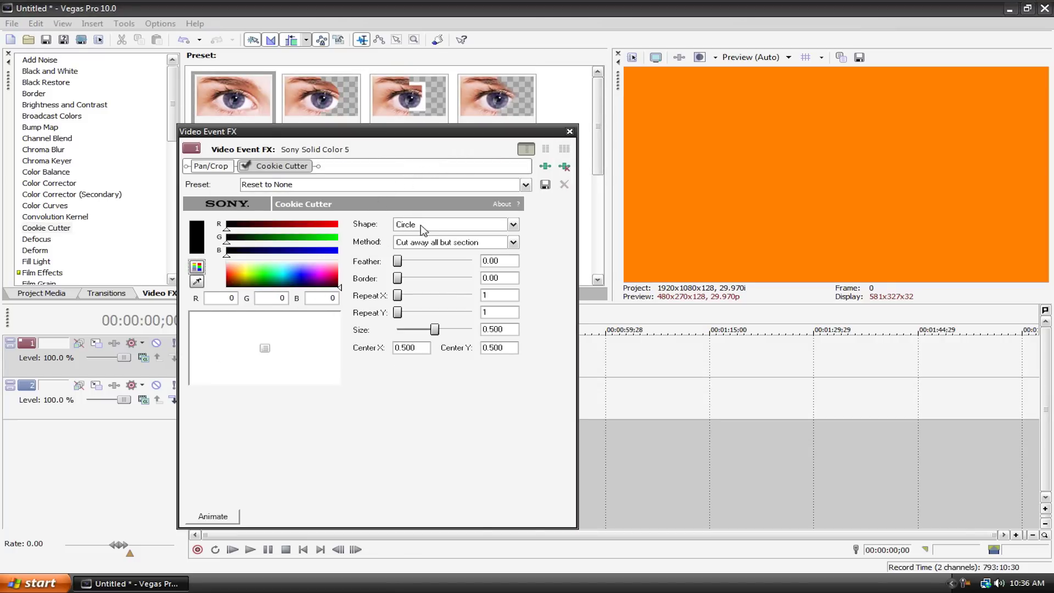
left_click(440, 225)
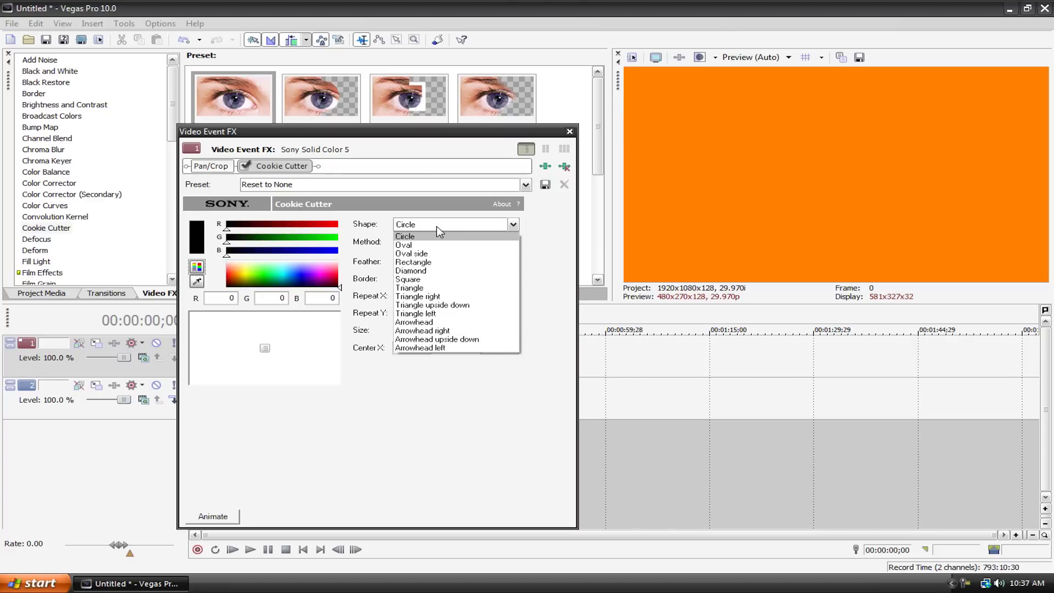
left_click(417, 271)
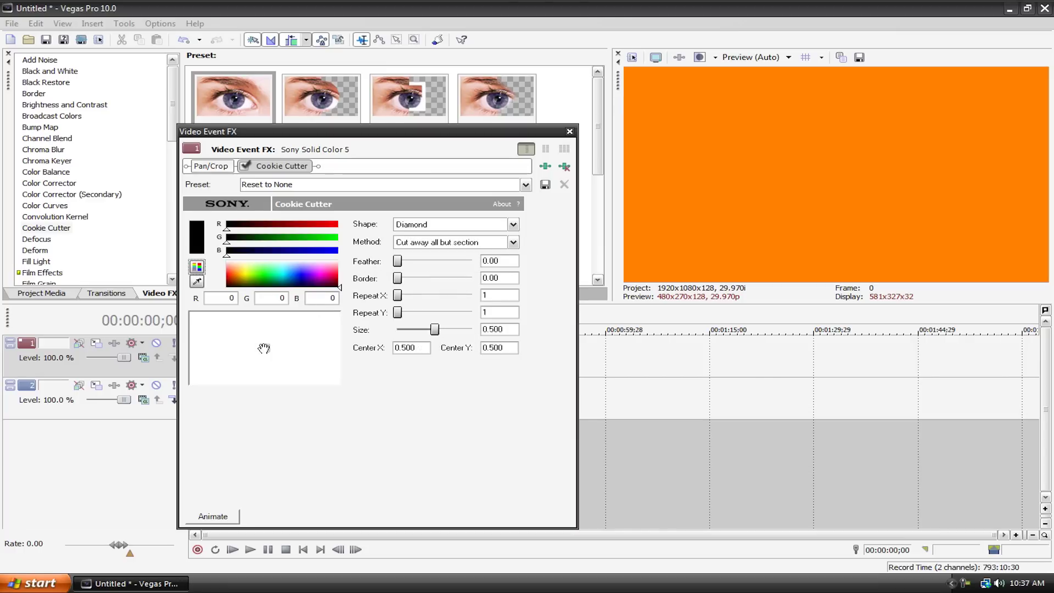
left_click(449, 329)
left_click(493, 247)
left_click(476, 263)
Set the diamond to size 0.130 and feather 0.18, centred at 0.729, 0.504.
left_click_drag(436, 329, 407, 332)
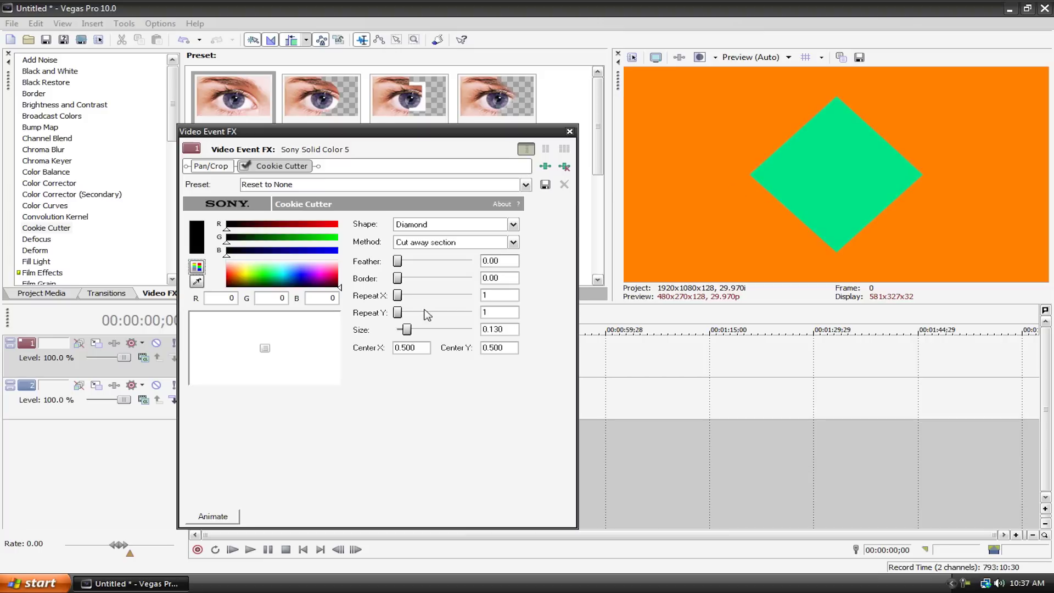
left_click_drag(399, 296, 406, 264)
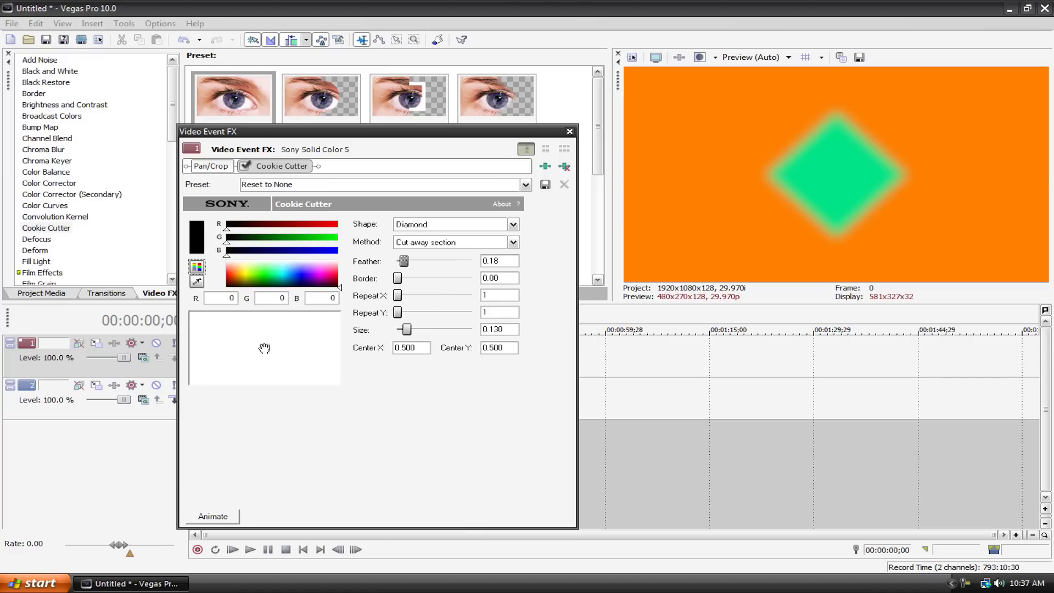
left_click_drag(264, 348, 305, 348)
Close the effect settings and play back the diamond cutout to preview it.
left_click(569, 132)
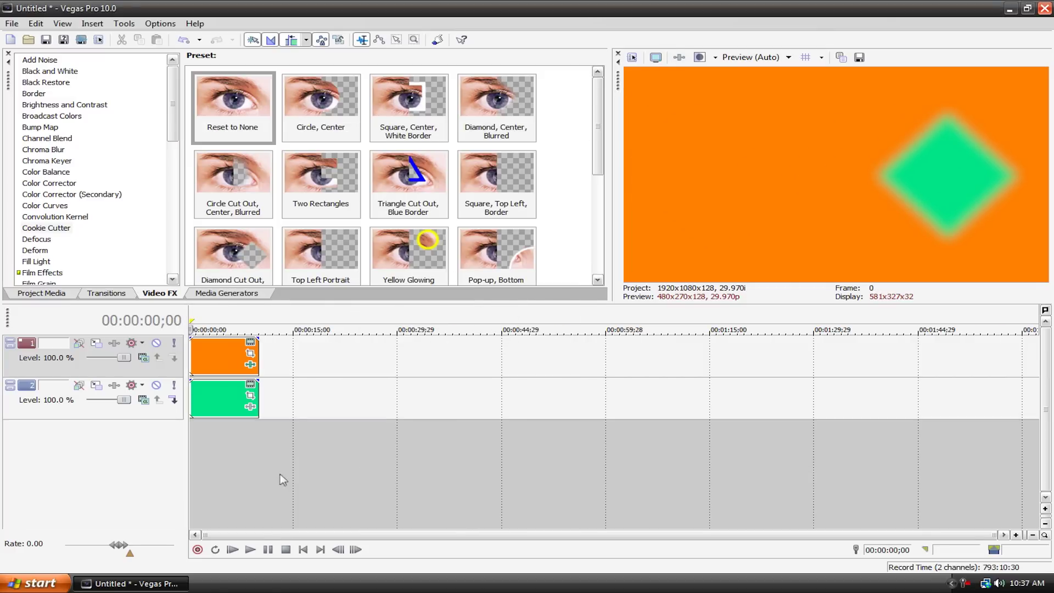
left_click(249, 550)
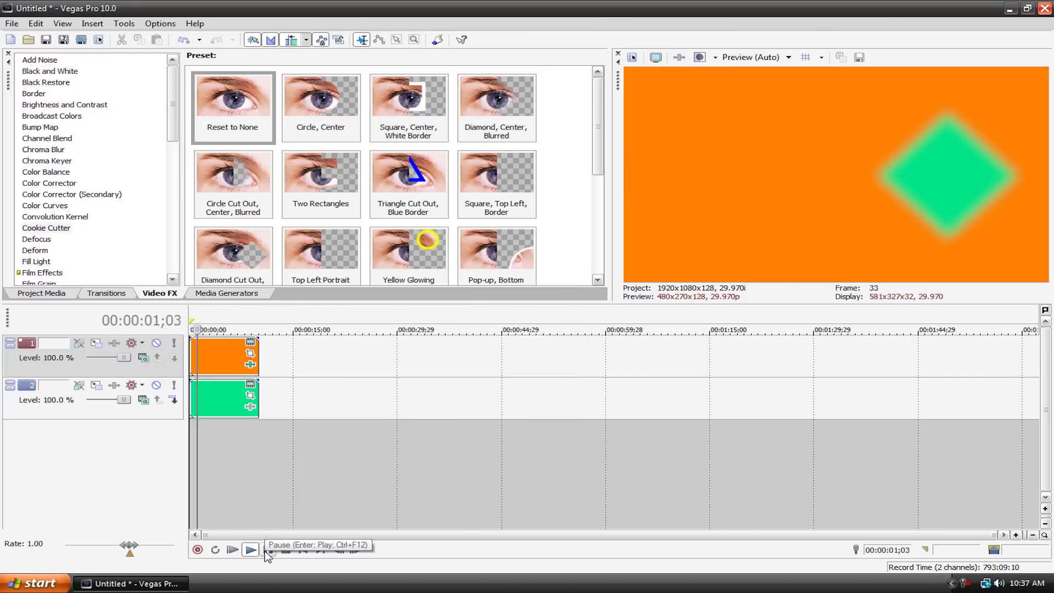
left_click(286, 549)
left_click(303, 550)
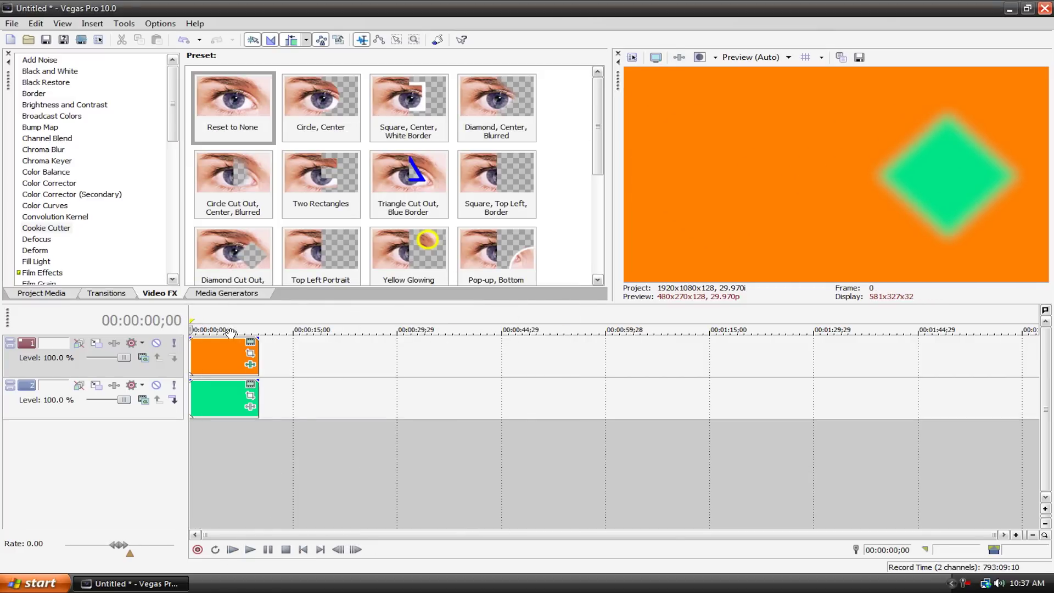
Move the diamond centre to 0.814, 0.539 and show Cookie Cutter's keyframe timeline.
left_click(251, 364)
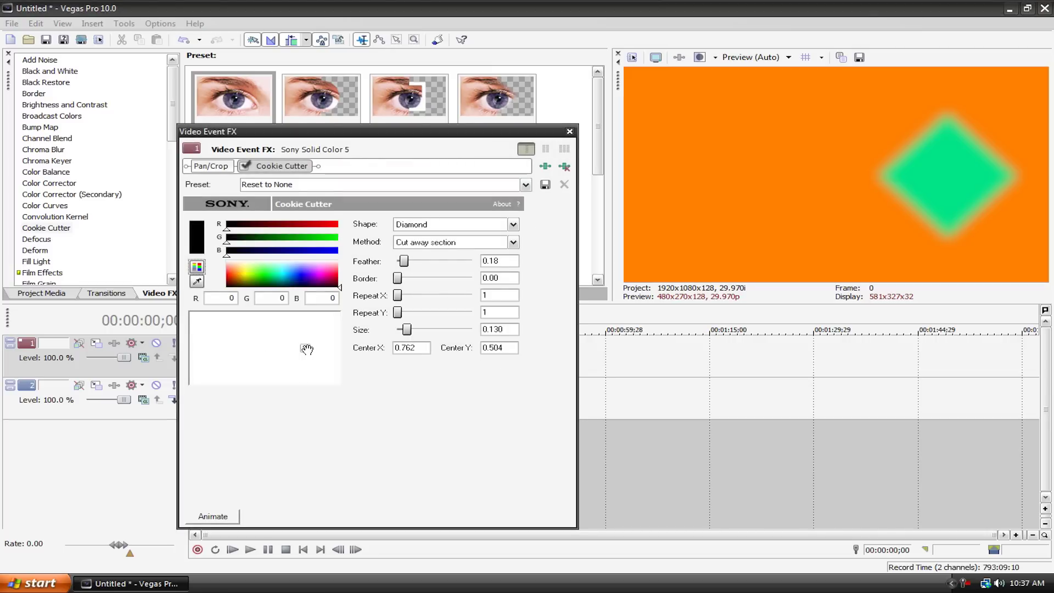
left_click_drag(308, 350, 312, 351)
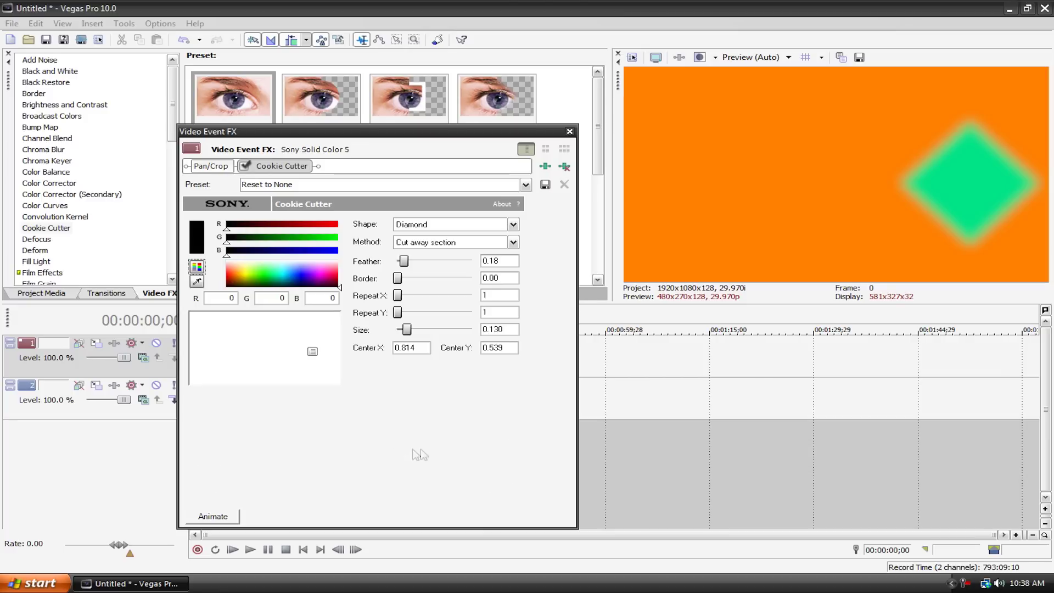
left_click(213, 517)
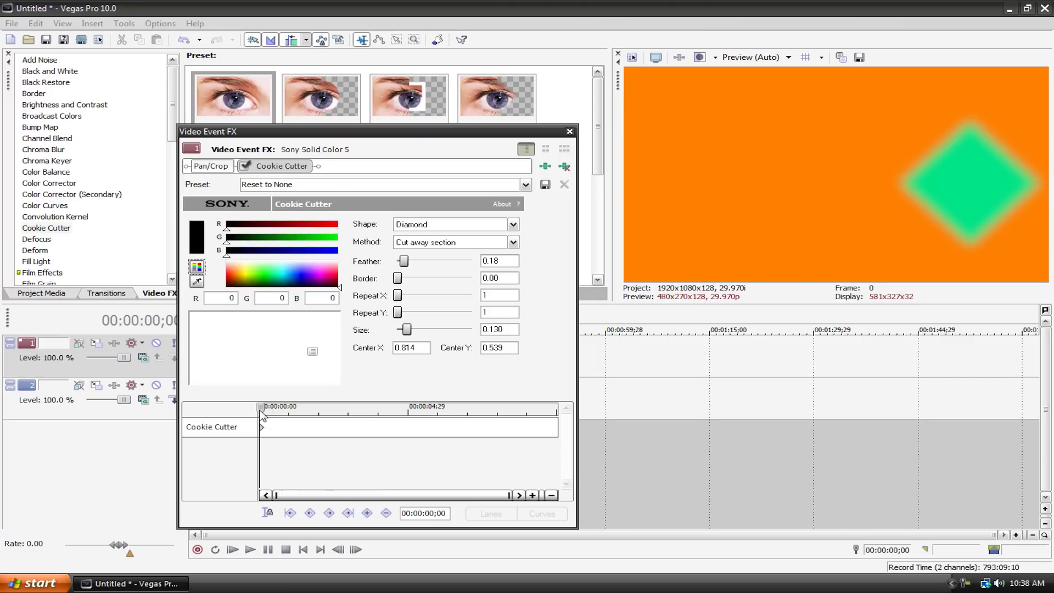
mouse_move(262, 415)
left_mouse_down()
mouse_move(411, 415)
mouse_move(235, 414)
mouse_move(248, 413)
left_mouse_up()
left_click_drag(259, 409, 413, 414)
At 00:00:01;29, slide the diamond centre left to 0.076, 0.530, adding a keyframe.
left_click_drag(393, 423, 220, 415)
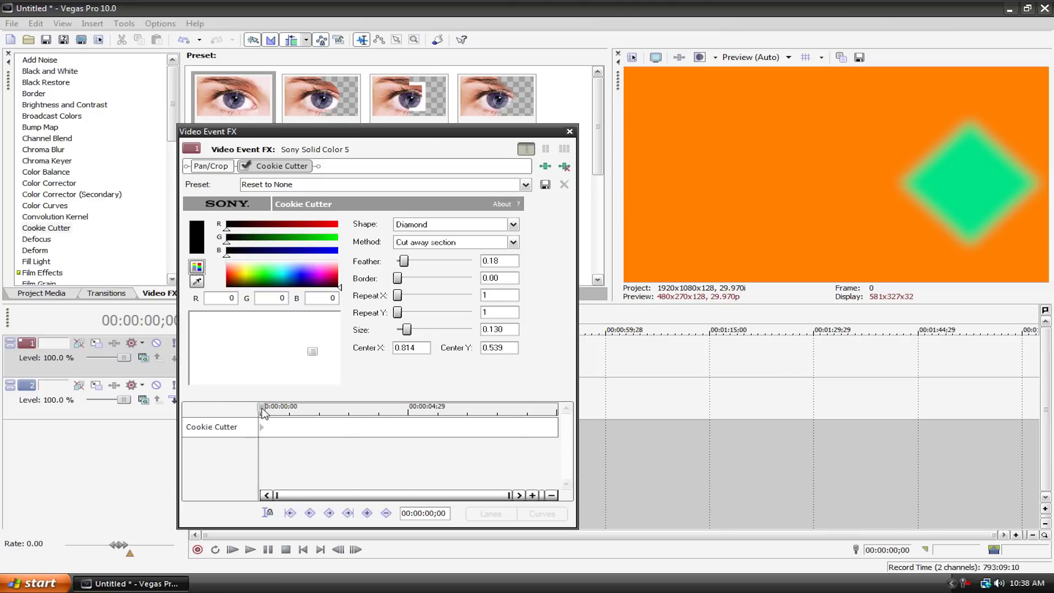
left_click_drag(263, 412, 321, 410)
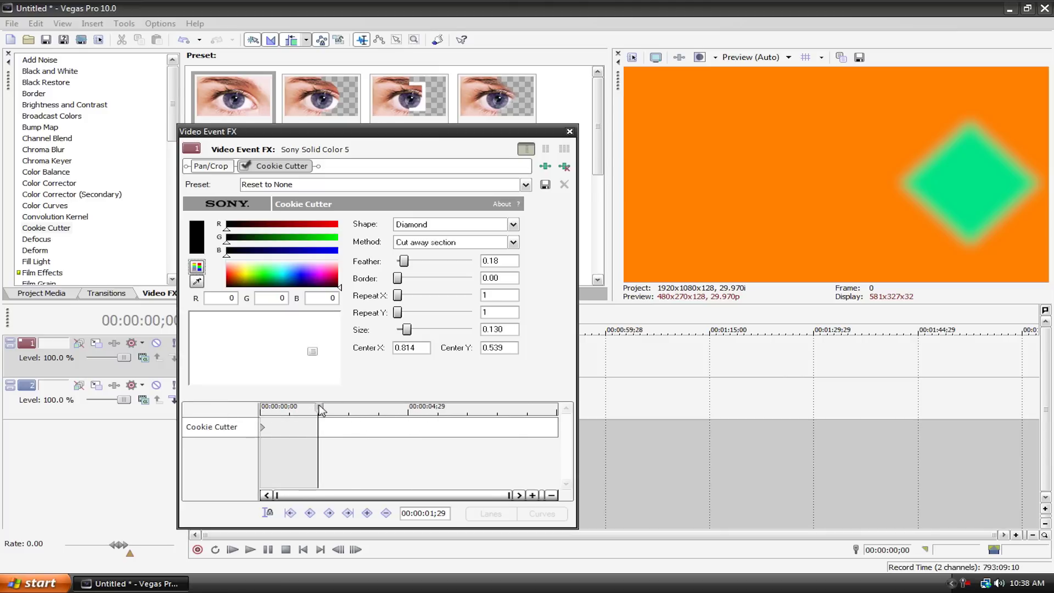
left_click(321, 410)
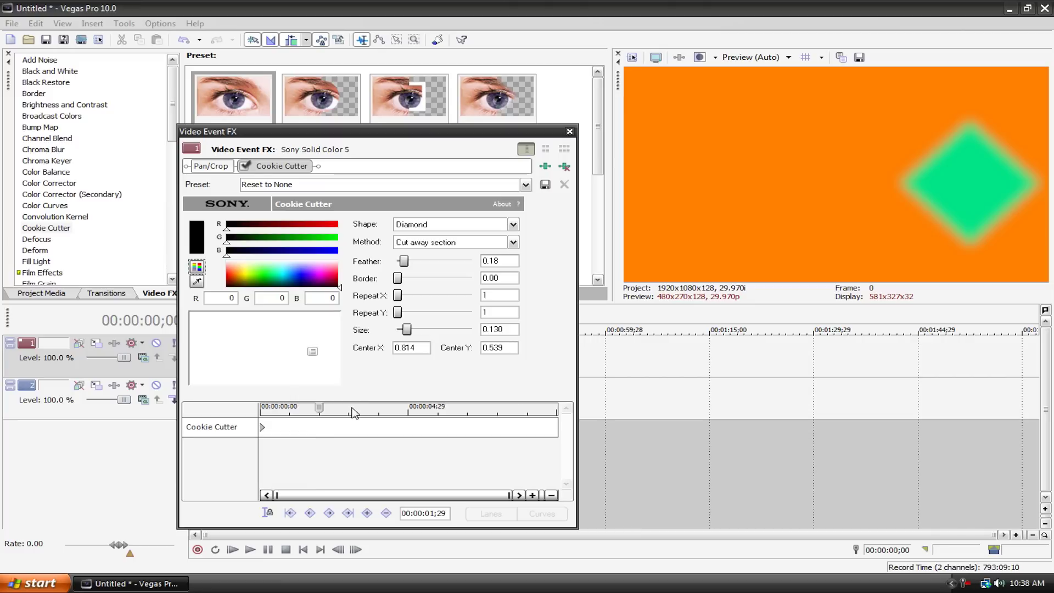
left_click_drag(313, 349, 204, 351)
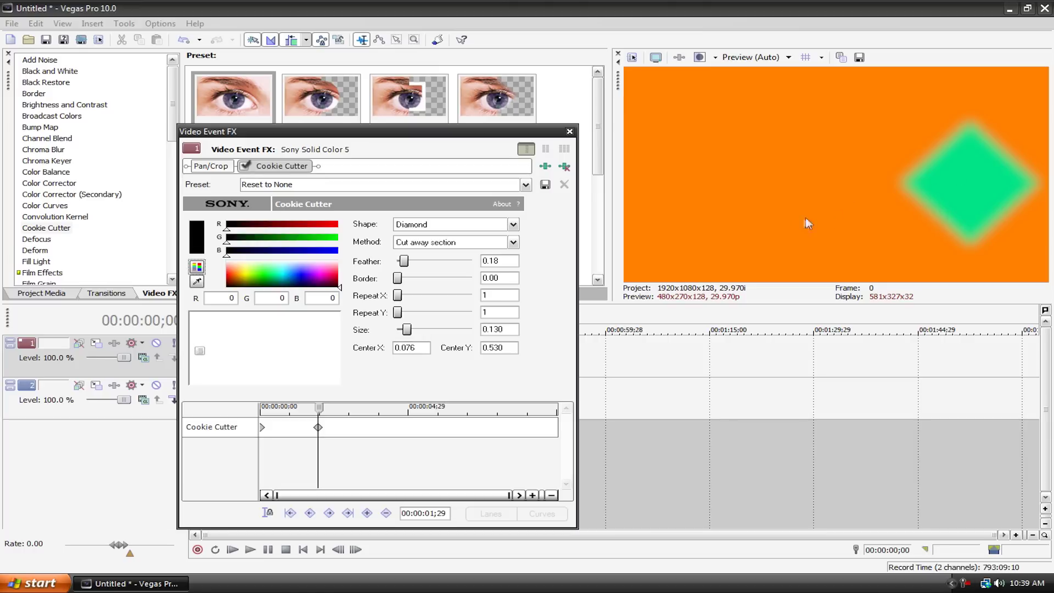
Make the diamond yellow with size 0.070 and Repeat X 2, then close the settings.
left_click(255, 274)
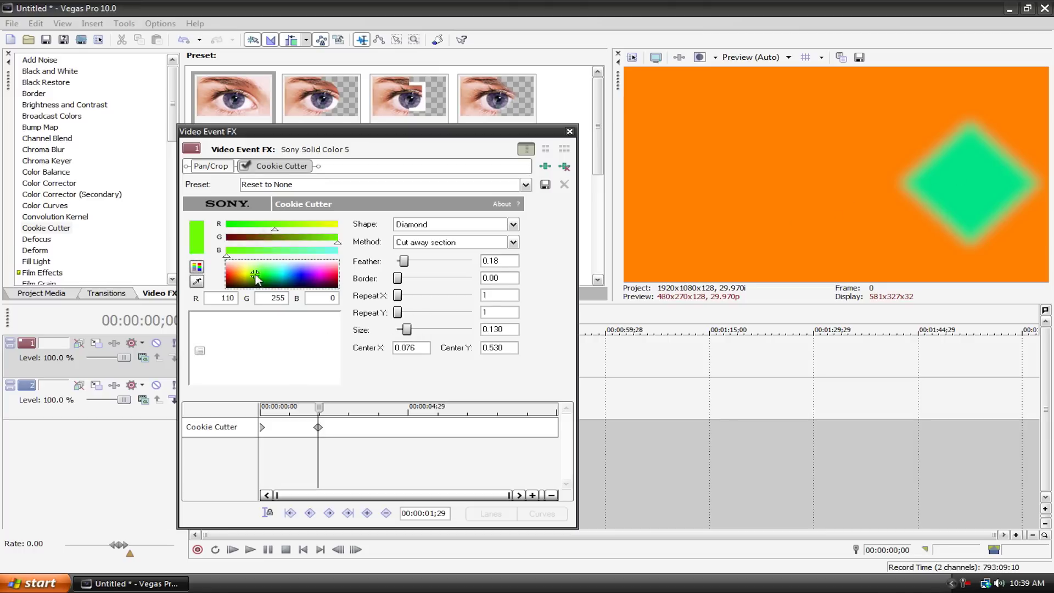
left_click(242, 270)
left_click_drag(407, 330, 405, 333)
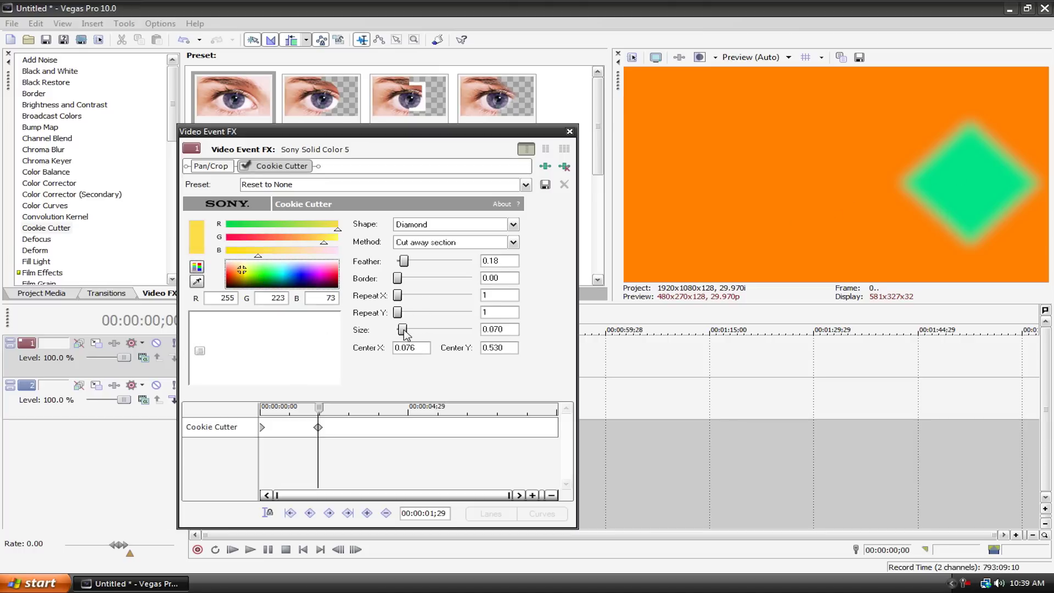
left_click(405, 299)
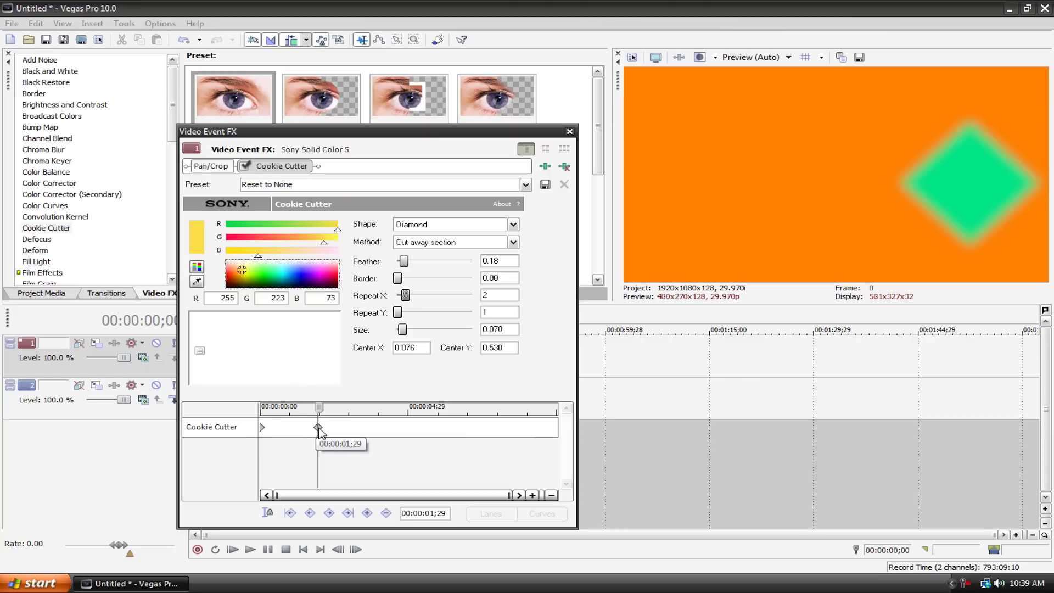
left_click(570, 132)
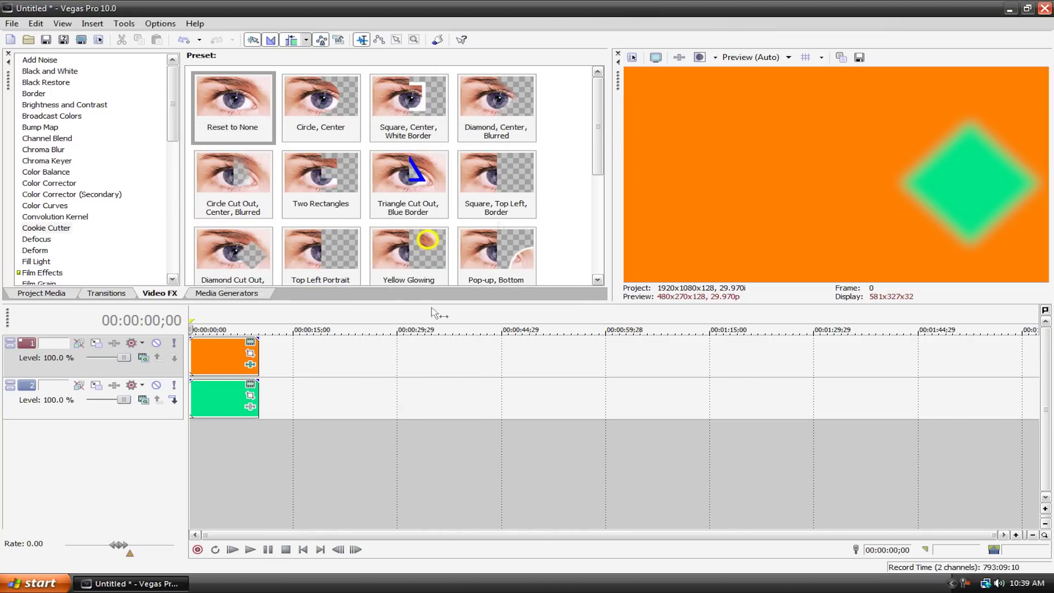
Play the diamond animation from the start twice to review it.
left_click(233, 549)
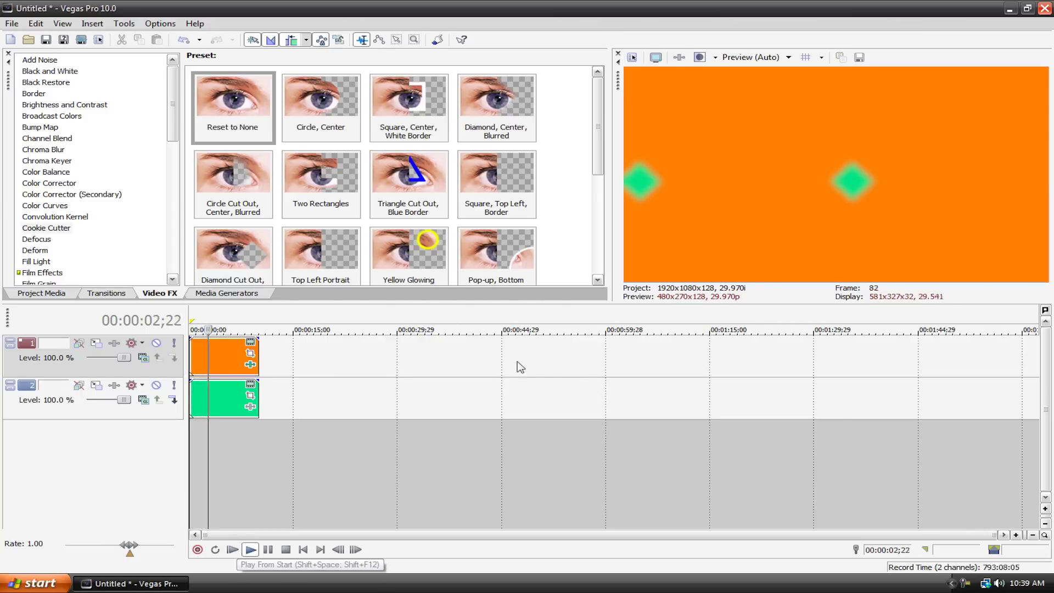
left_click(286, 550)
left_click(320, 550)
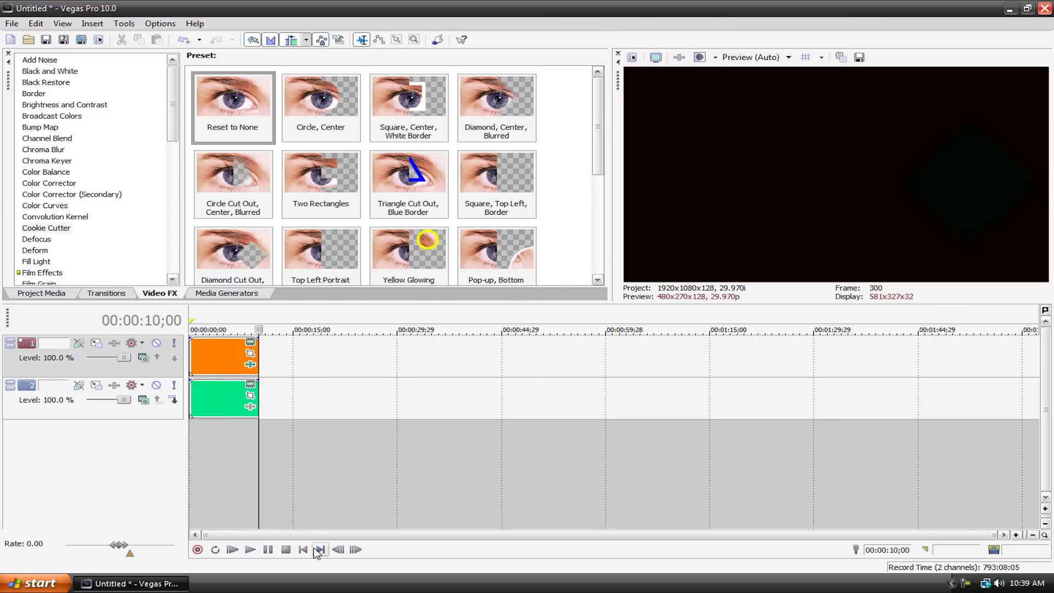
left_click(303, 549)
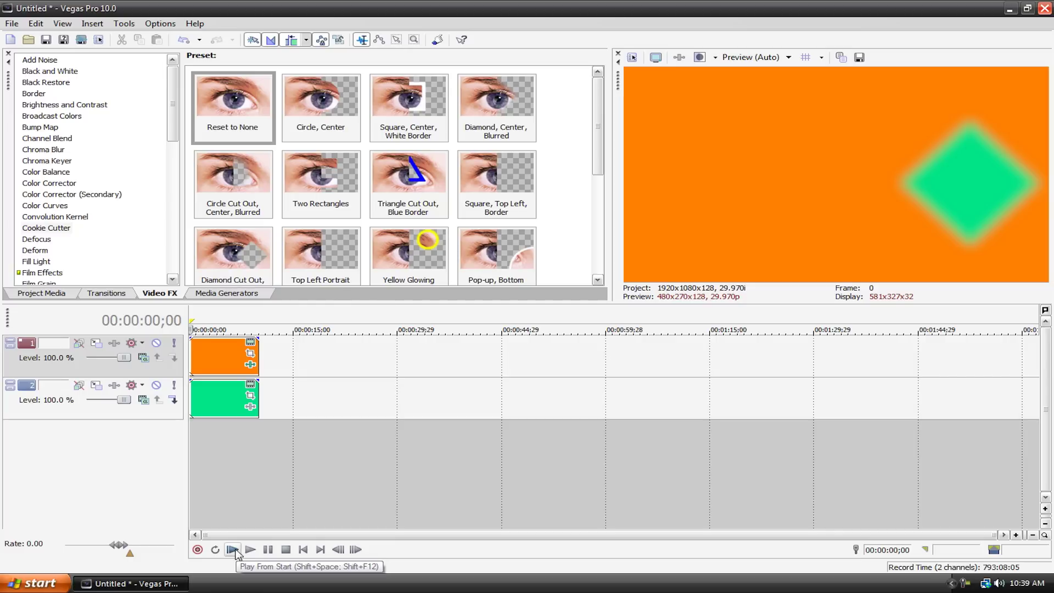
left_click(255, 549)
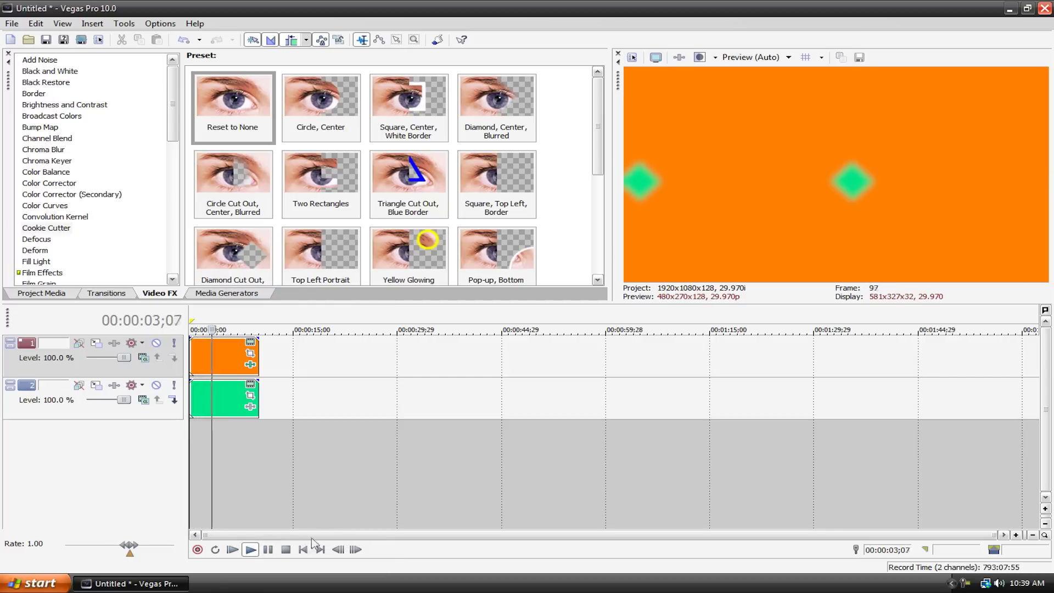
left_click(285, 549)
Delete both the green and orange video tracks.
left_click(89, 406)
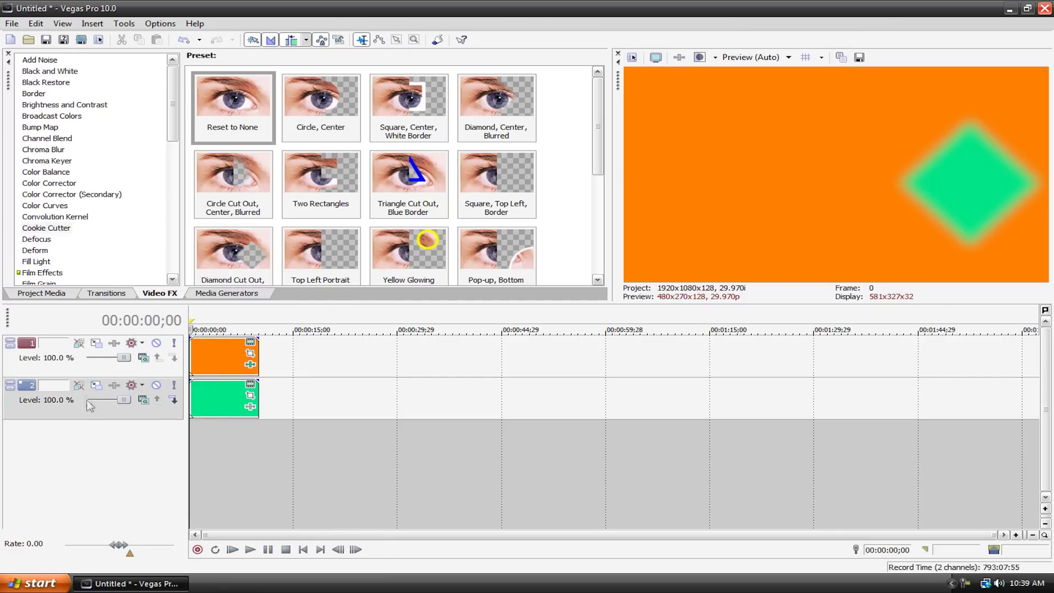
left_click(77, 371, "shift")
key("Delete")
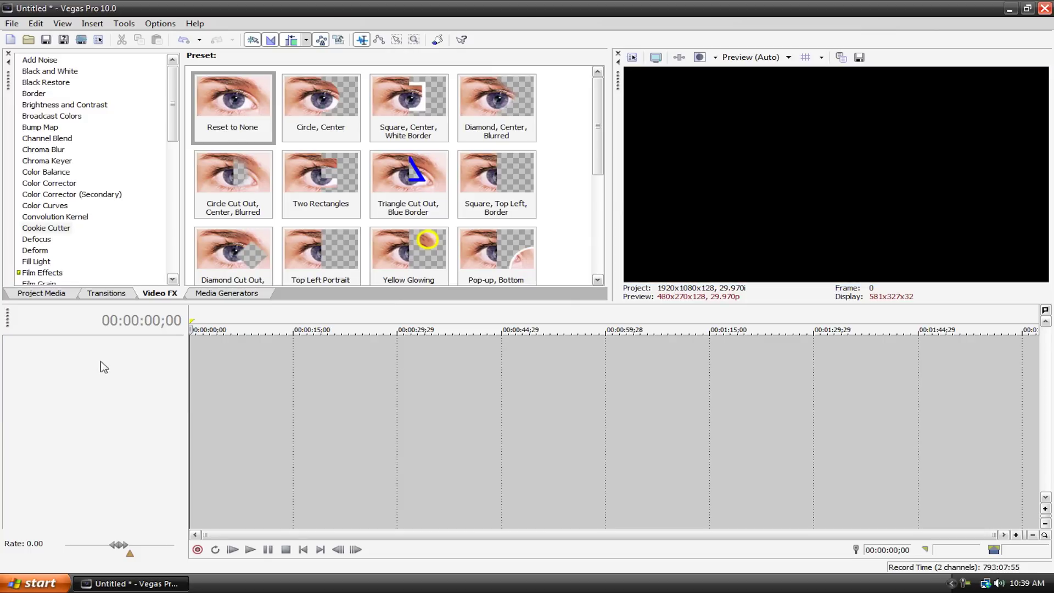
Drag the Noise Texture generator's Lightning preset onto the timeline.
left_click(211, 295)
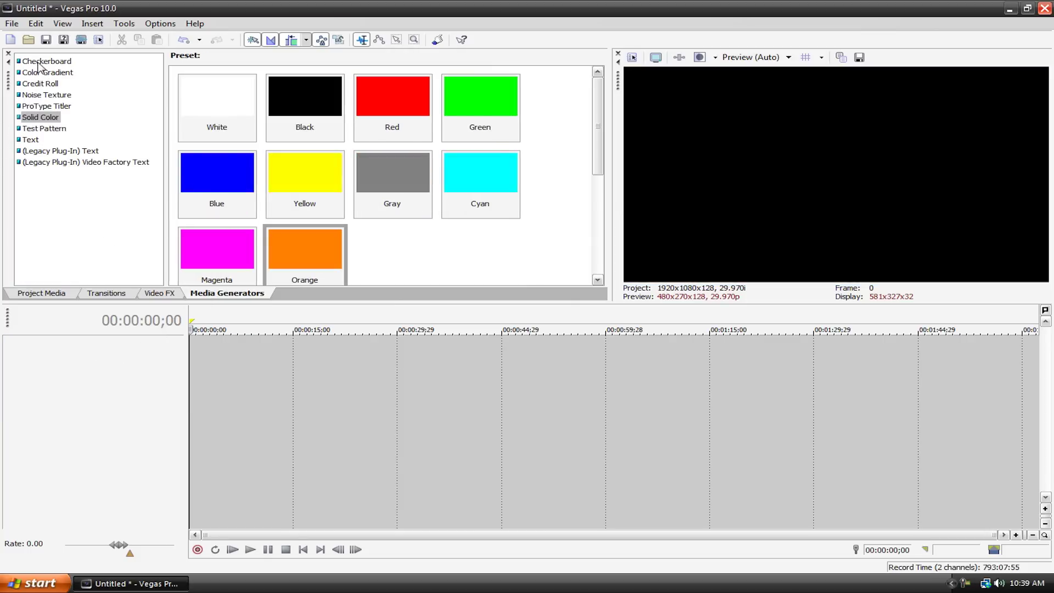
left_click(39, 96)
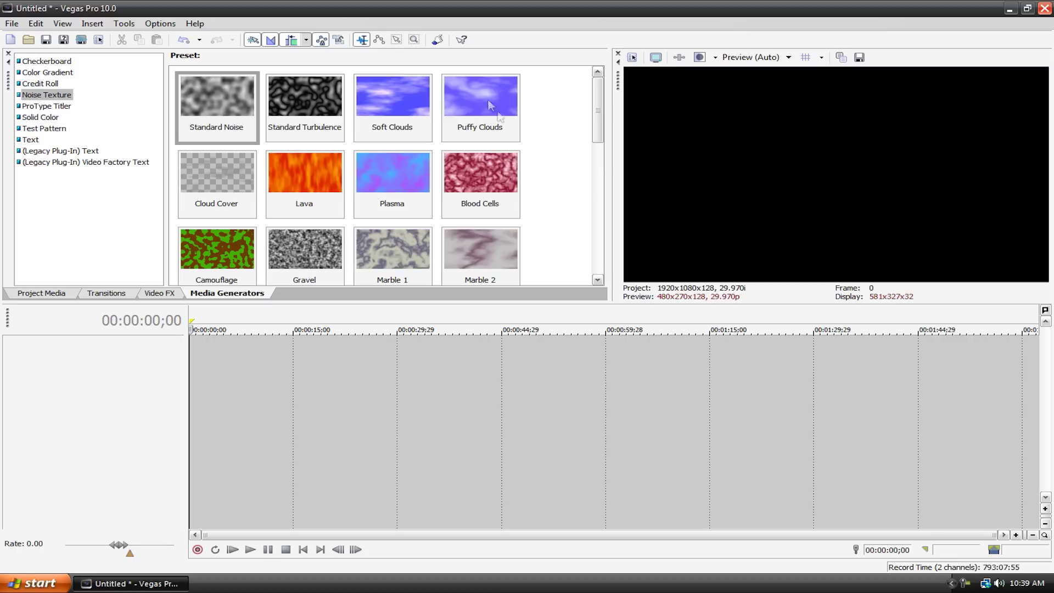
left_click_drag(602, 126, 608, 224)
left_click_drag(220, 190, 202, 362)
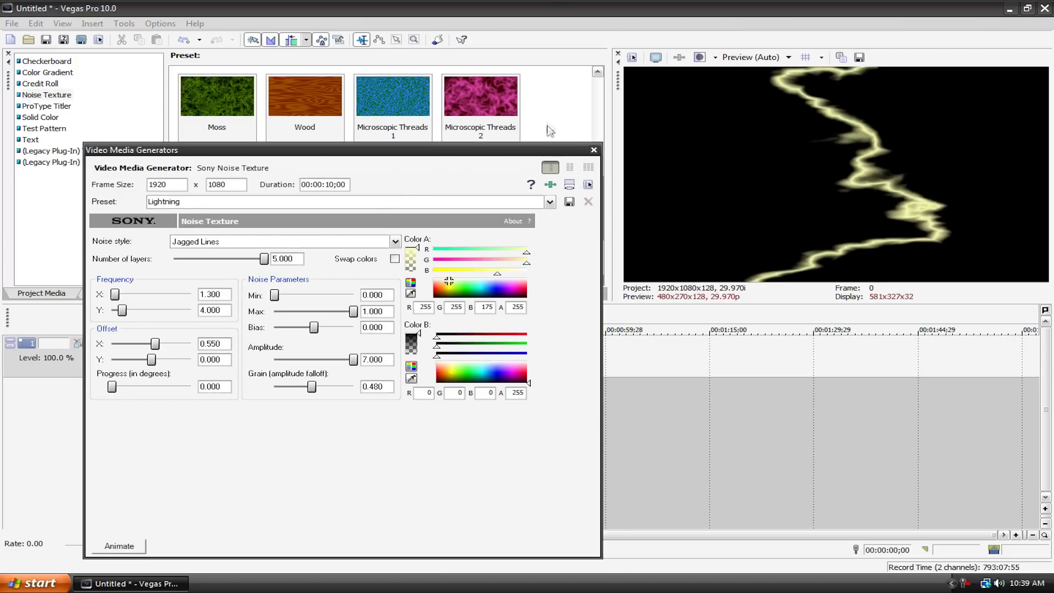
Close the noise texture settings and play the Lightning clip to preview it.
left_click(593, 150)
left_click(232, 550)
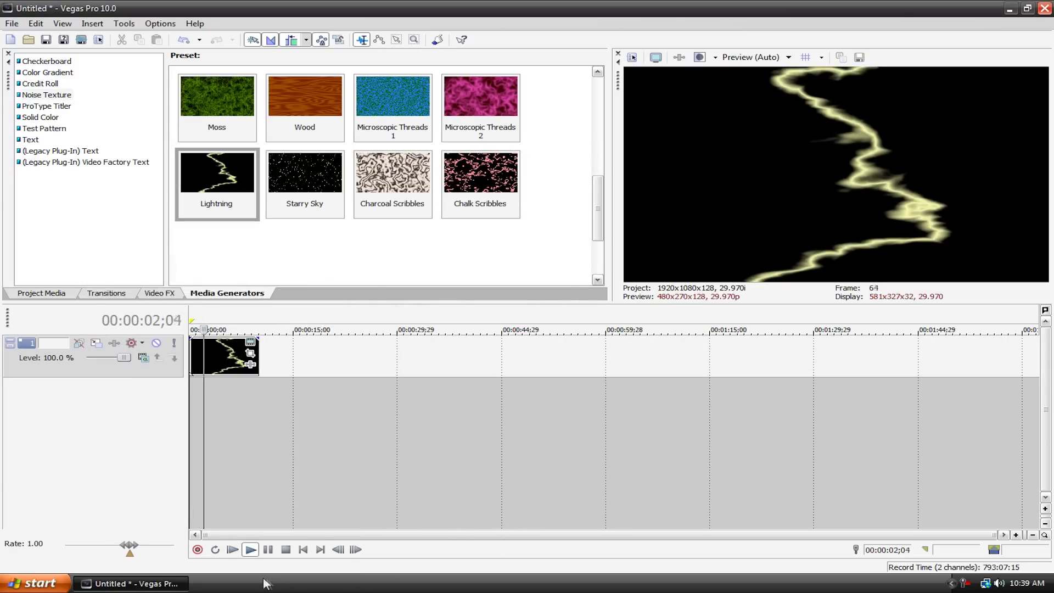
left_click(285, 550)
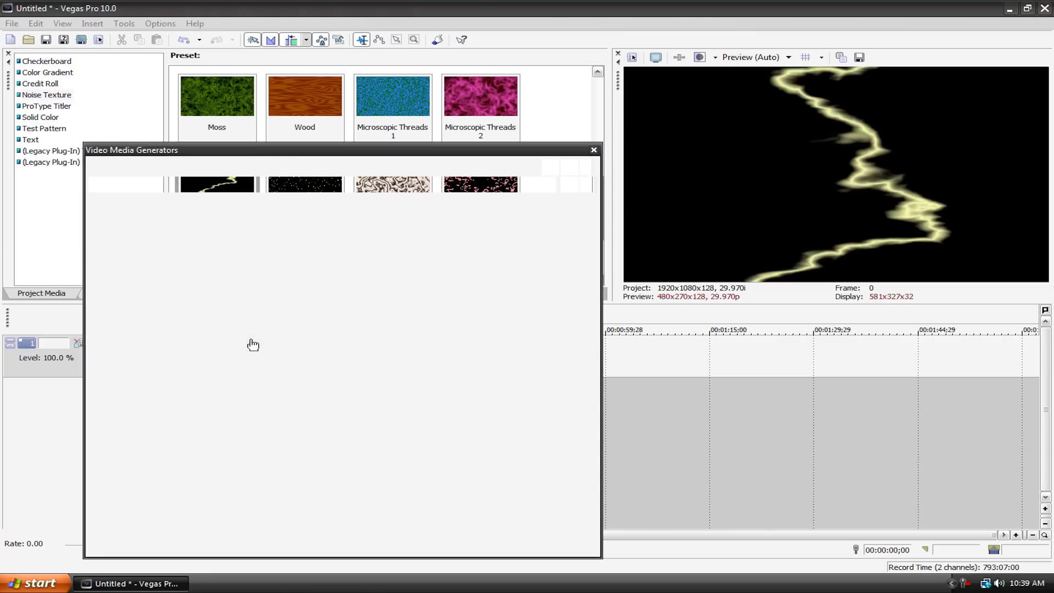
Set the Lightning bolt's Color A to yellow R 225, G 218, B 0.
left_click(252, 343)
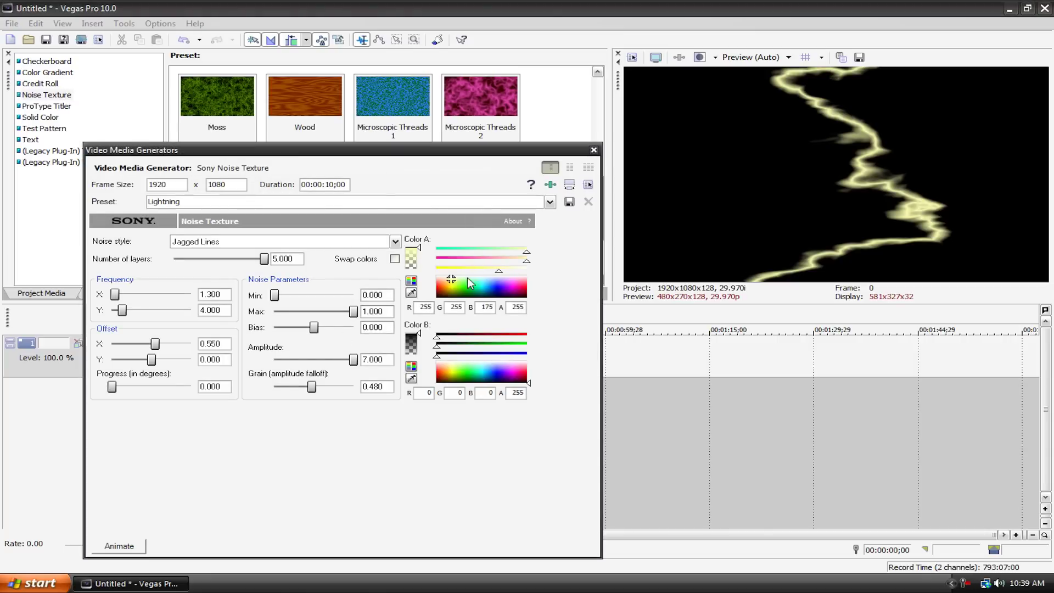
left_click(497, 290)
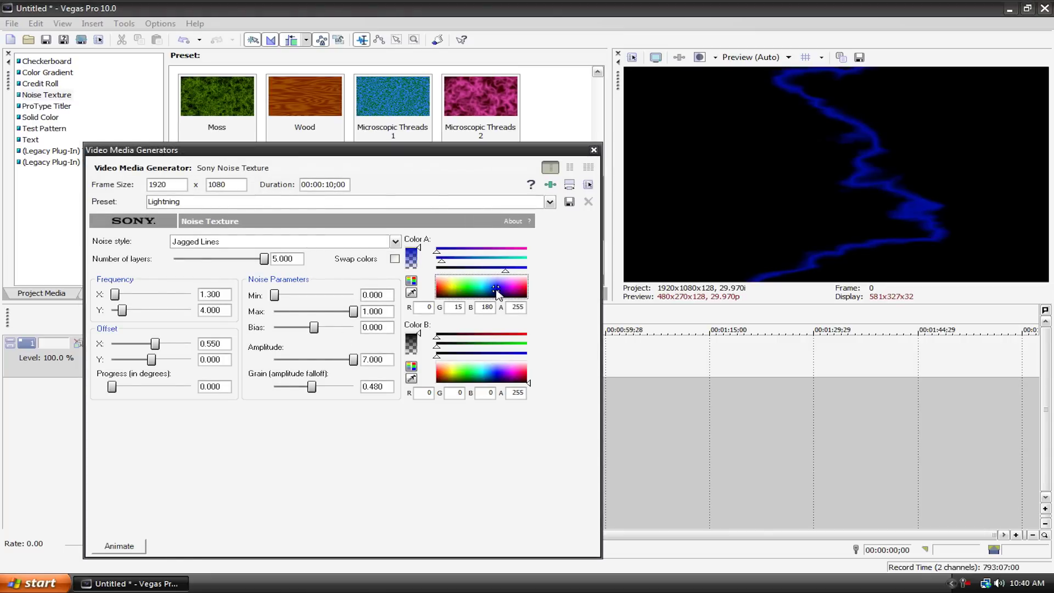
left_click_drag(451, 385, 587, 413)
left_click_drag(476, 289, 450, 287)
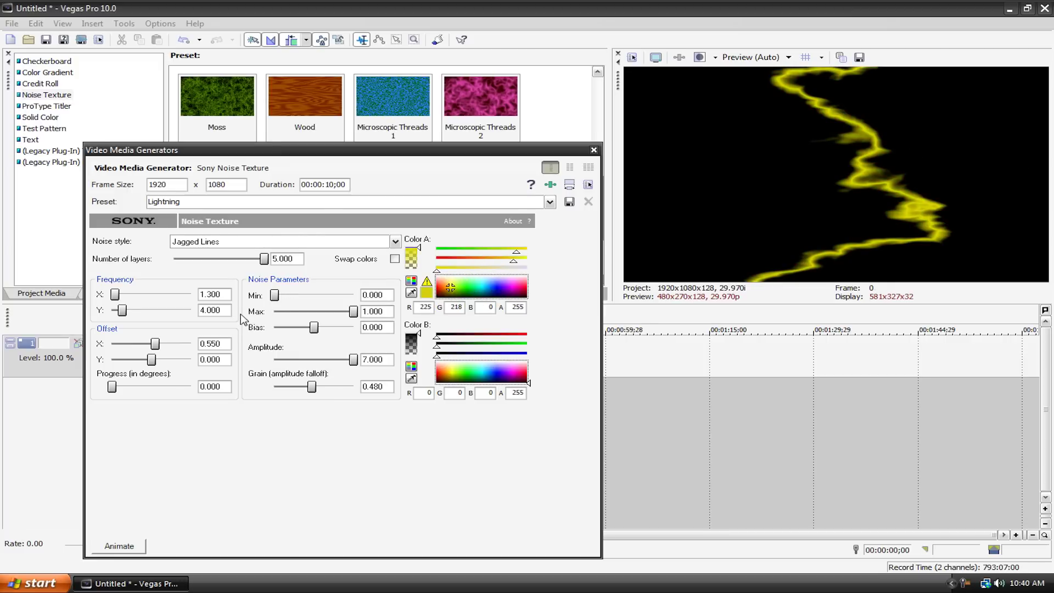
Add a Noise Texture keyframe at 00:00:02;00 with Progress 0.300, then close the settings.
left_click(113, 547)
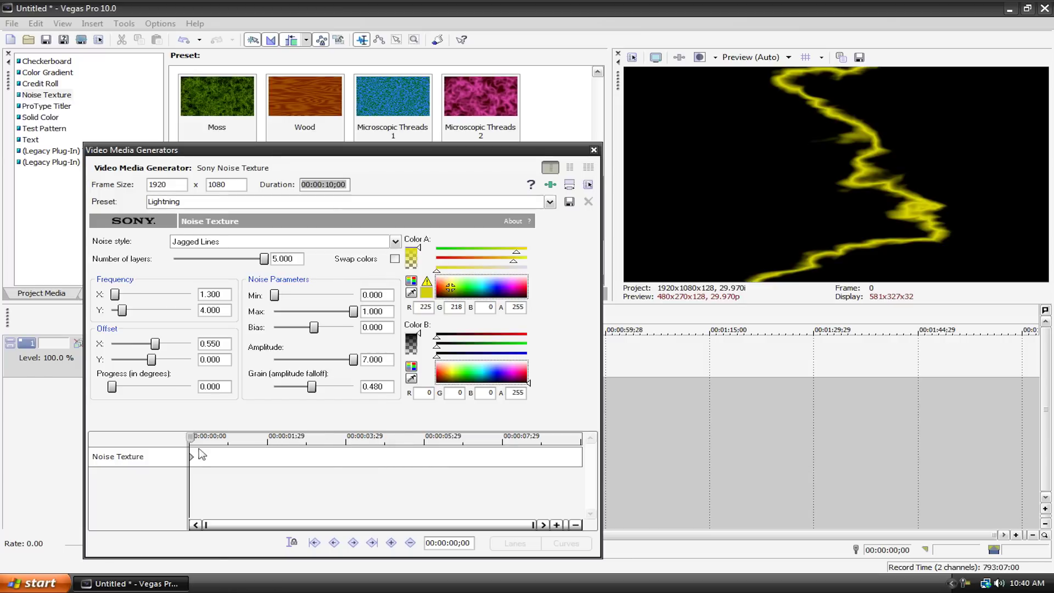
left_click_drag(191, 441, 271, 439)
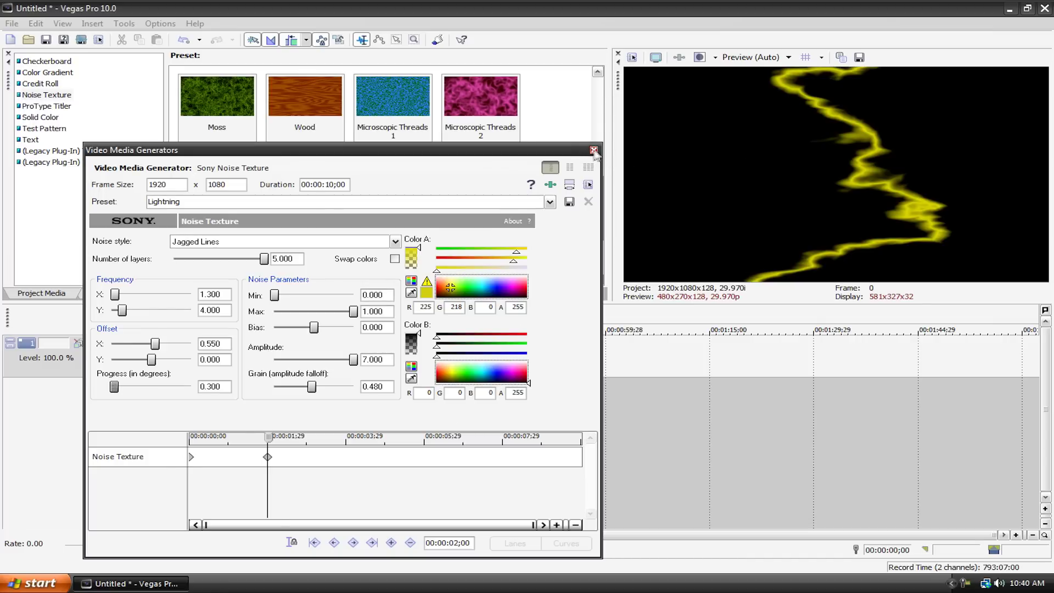
left_click(594, 151)
Play the Lightning clip from the start, then select its 2-second Noise Texture keyframe.
left_click(232, 550)
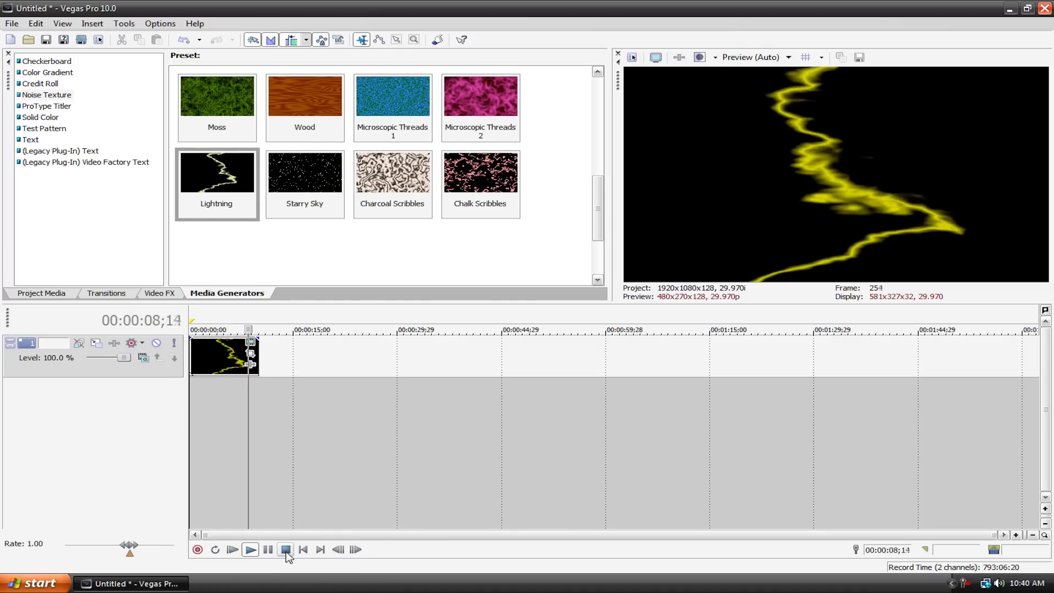
left_click(286, 550)
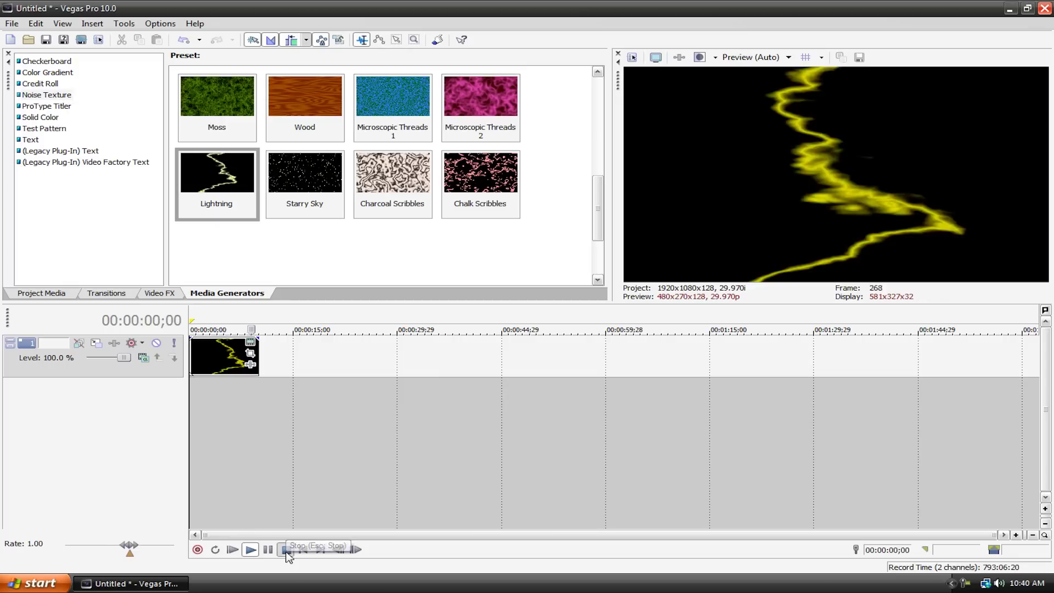
left_click(251, 353)
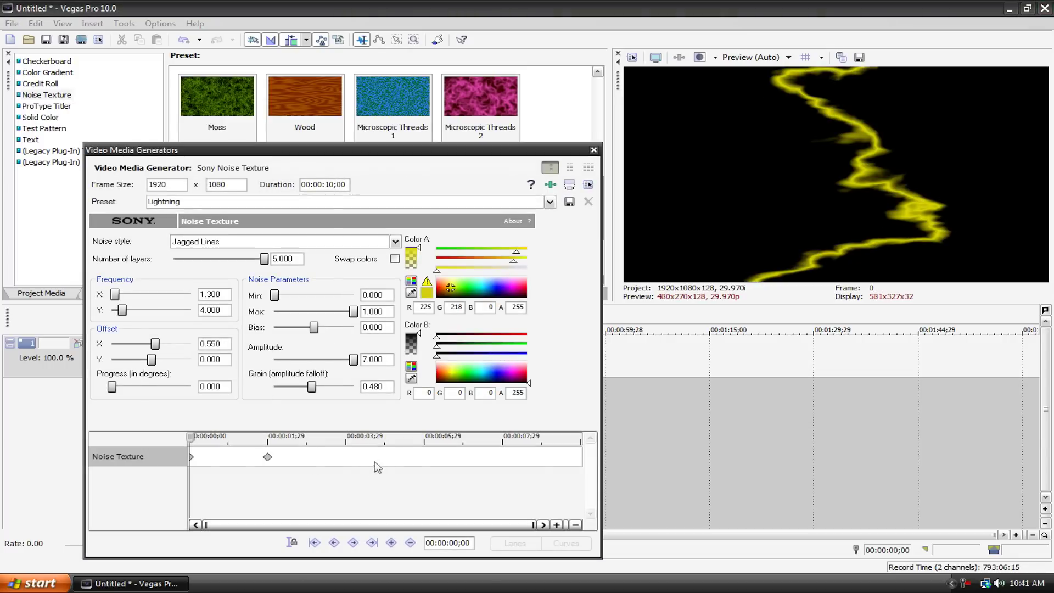
left_click(268, 457)
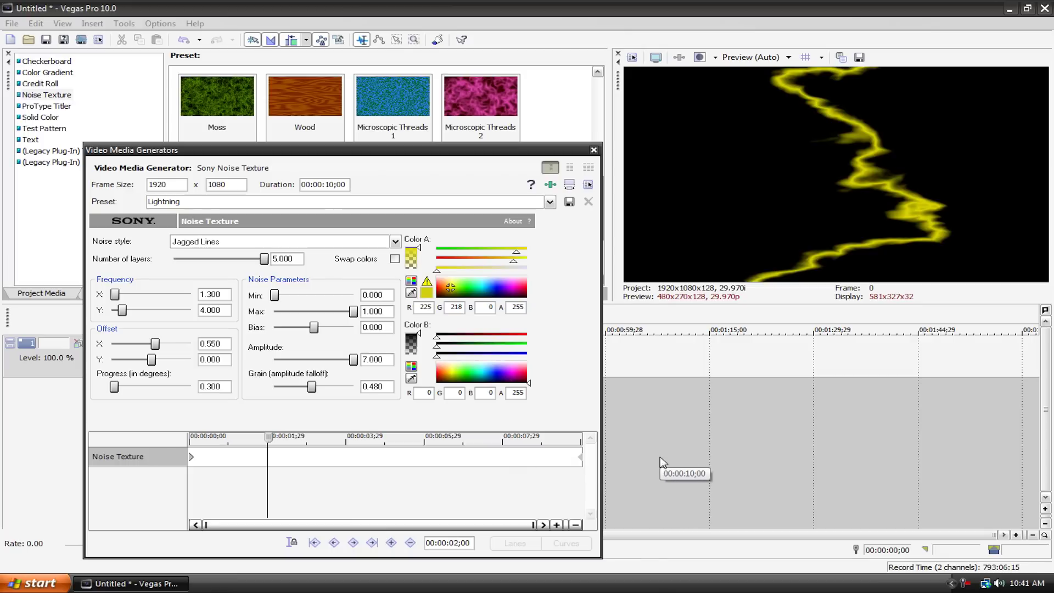
Close the generator settings and replay the Lightning clip from the start.
left_click(594, 150)
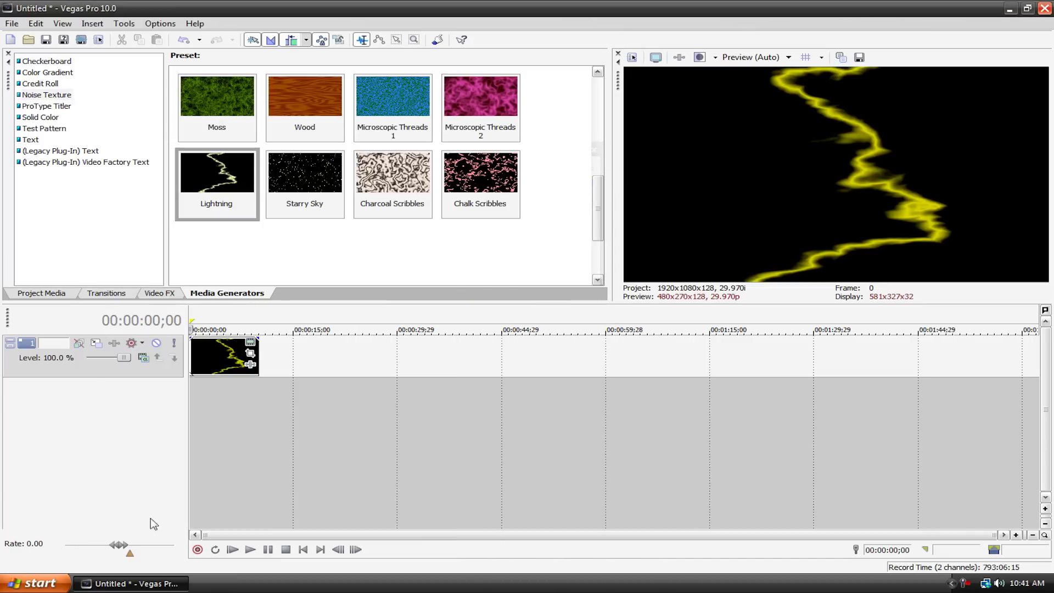
left_click(232, 550)
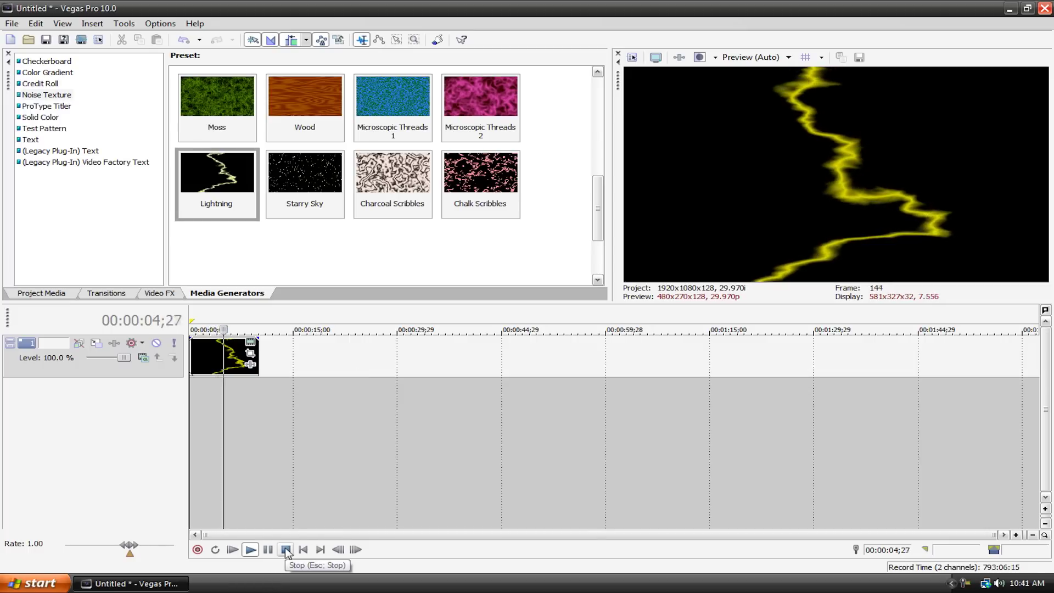
left_click(286, 551)
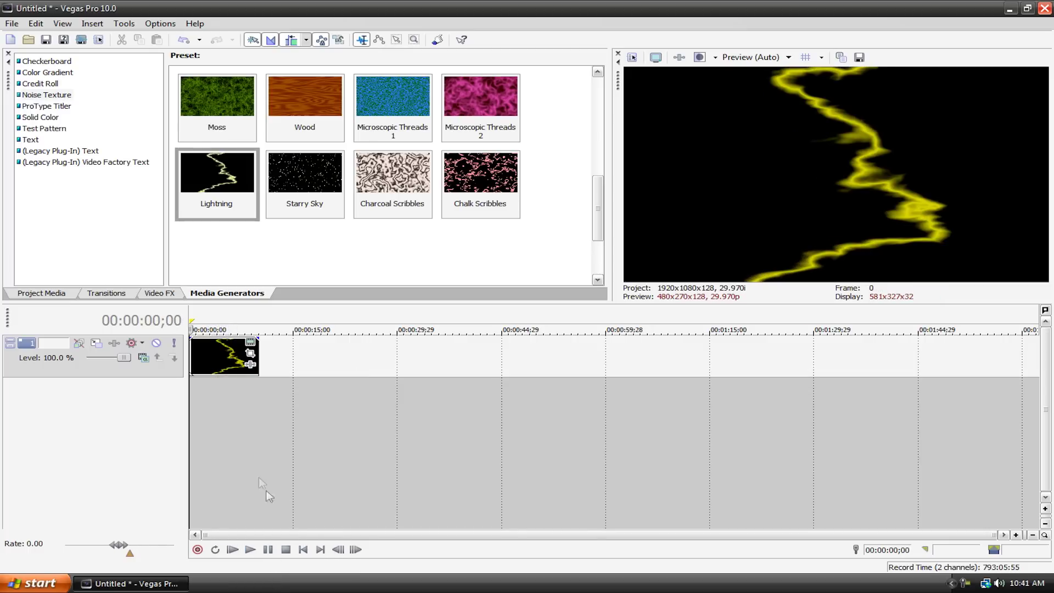
Move the end Lightning keyframe to about 5 seconds with Progress 5.180, Amplitude 1.090, Offset X -1.860.
left_click(246, 345)
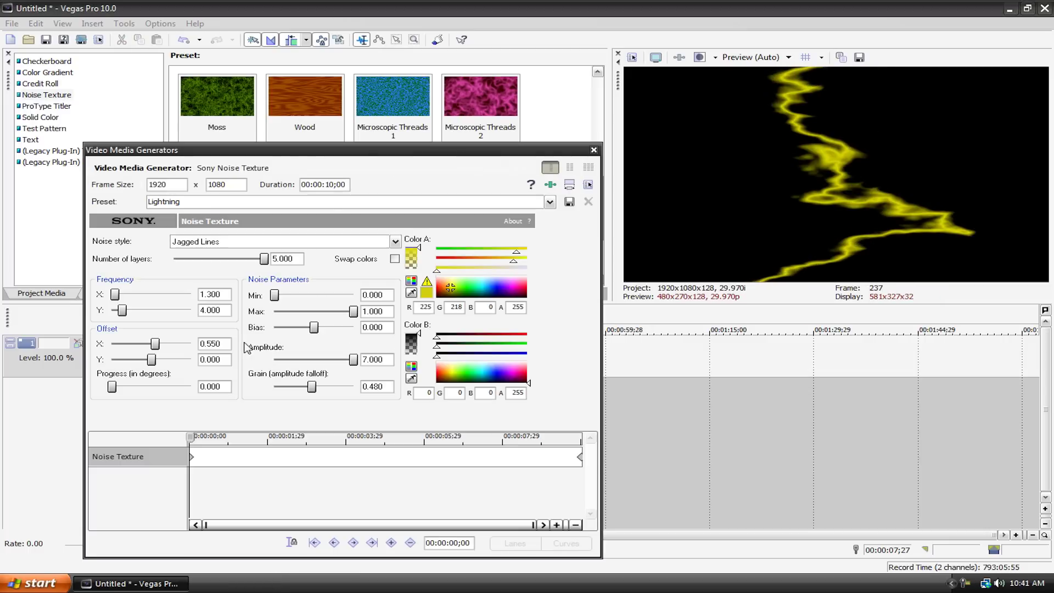
left_click_drag(579, 457, 386, 460)
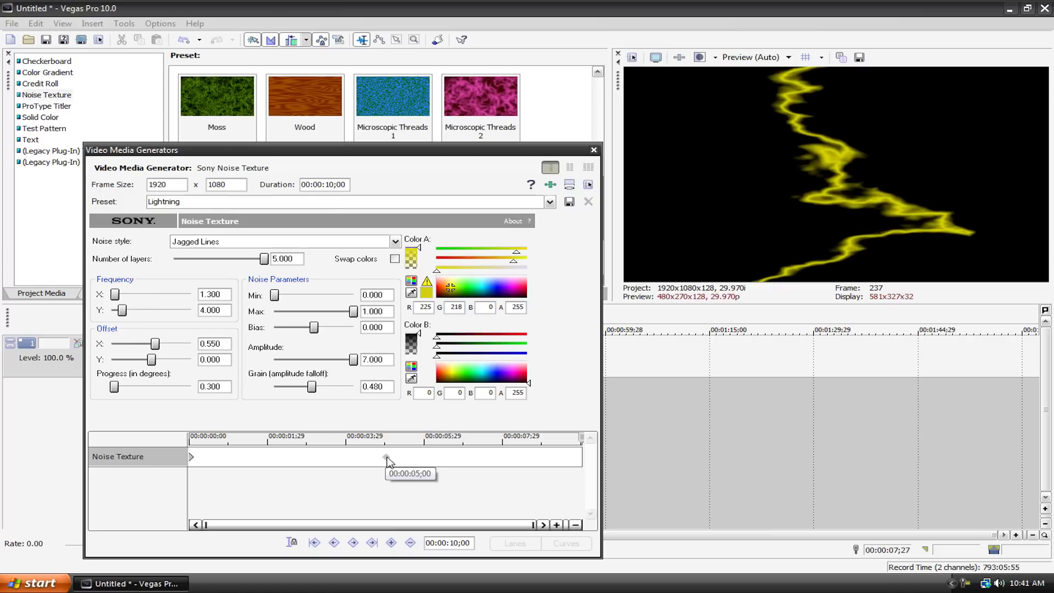
left_click_drag(387, 460, 387, 462)
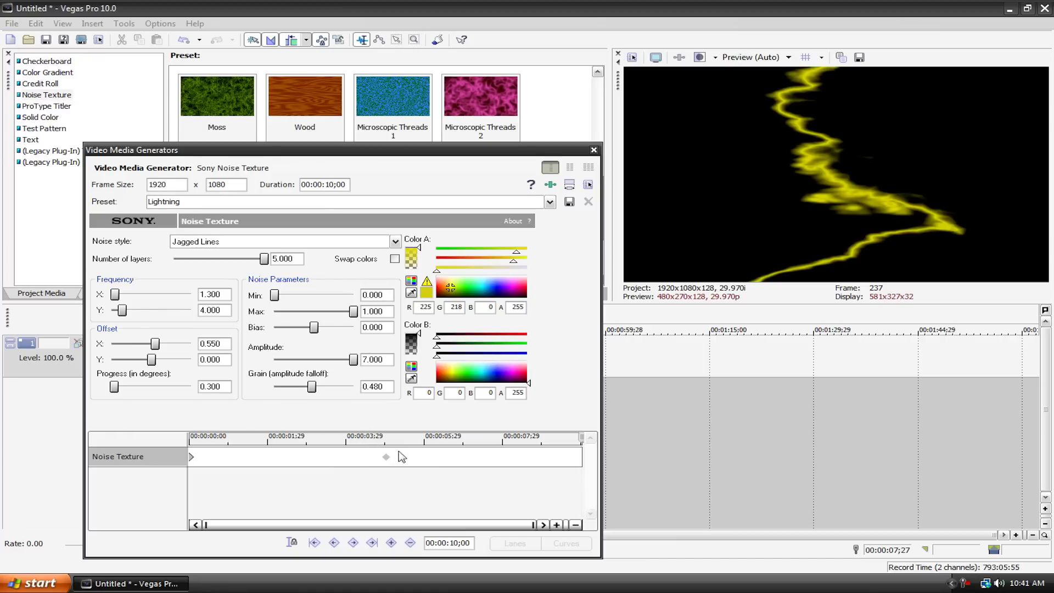
left_click_drag(113, 387, 155, 391)
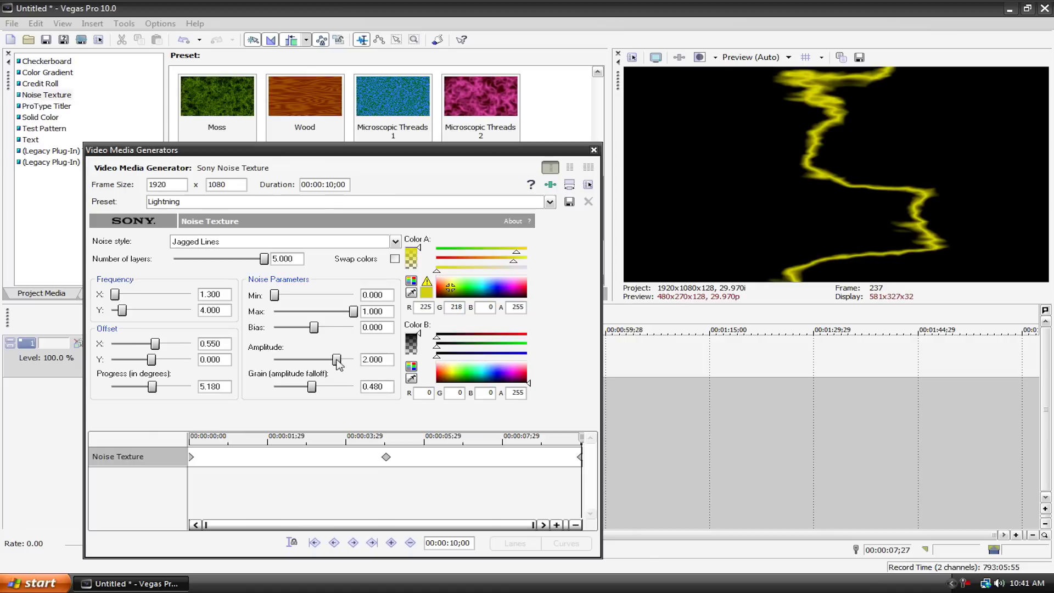
left_click_drag(337, 360, 316, 360)
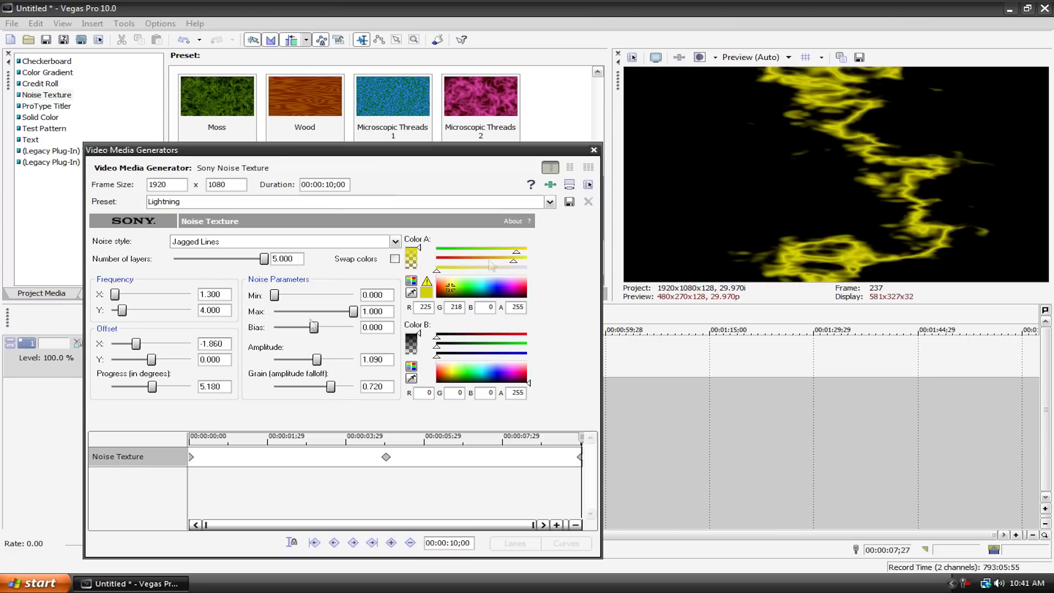
left_click(594, 150)
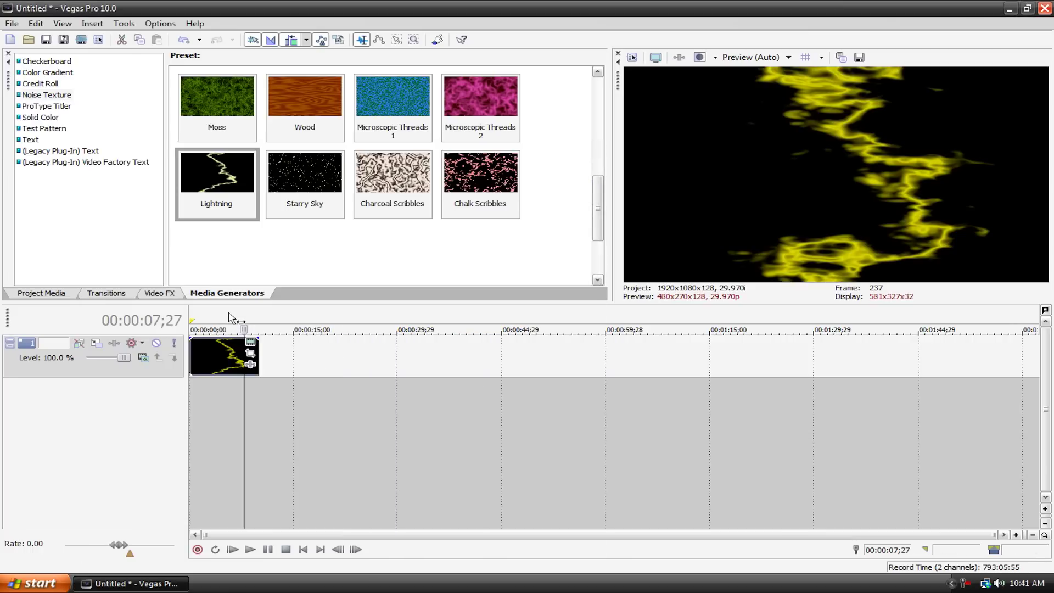
Loop-preview the first five seconds of the lightning animation.
left_click_drag(229, 317, 190, 319)
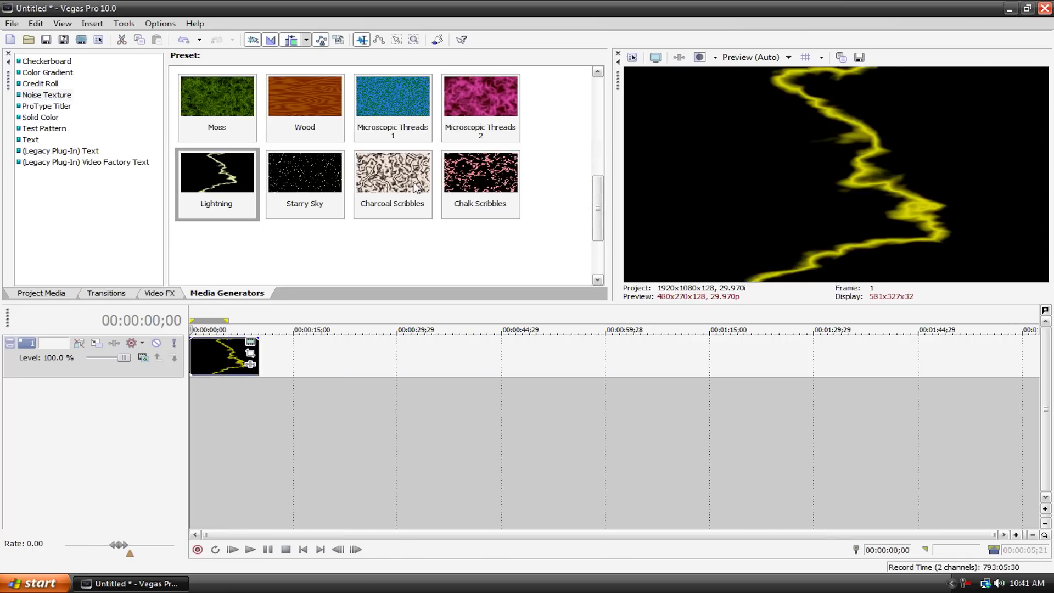
key("space")
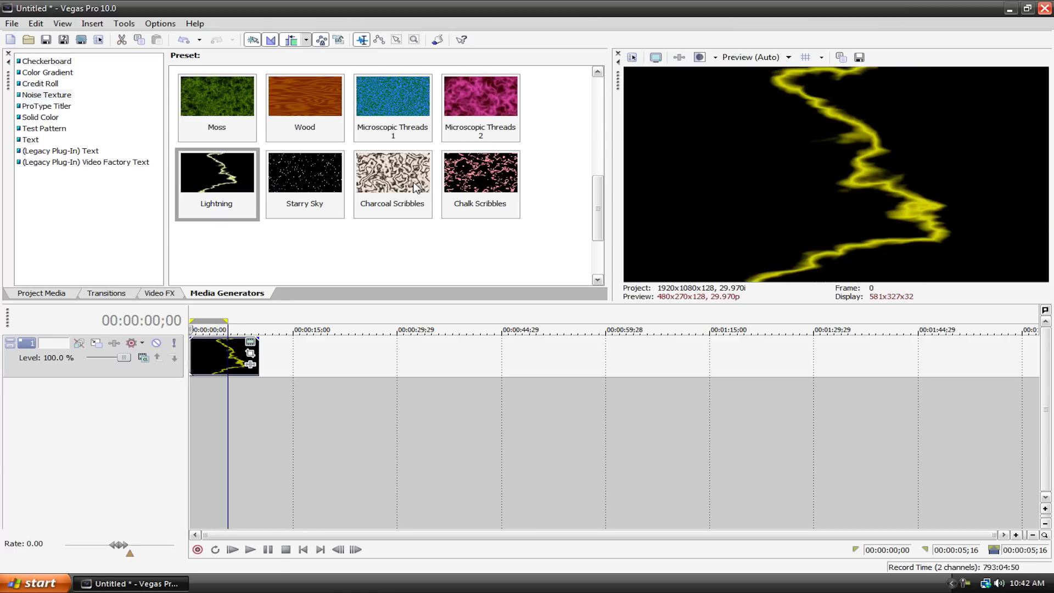
left_click(250, 549)
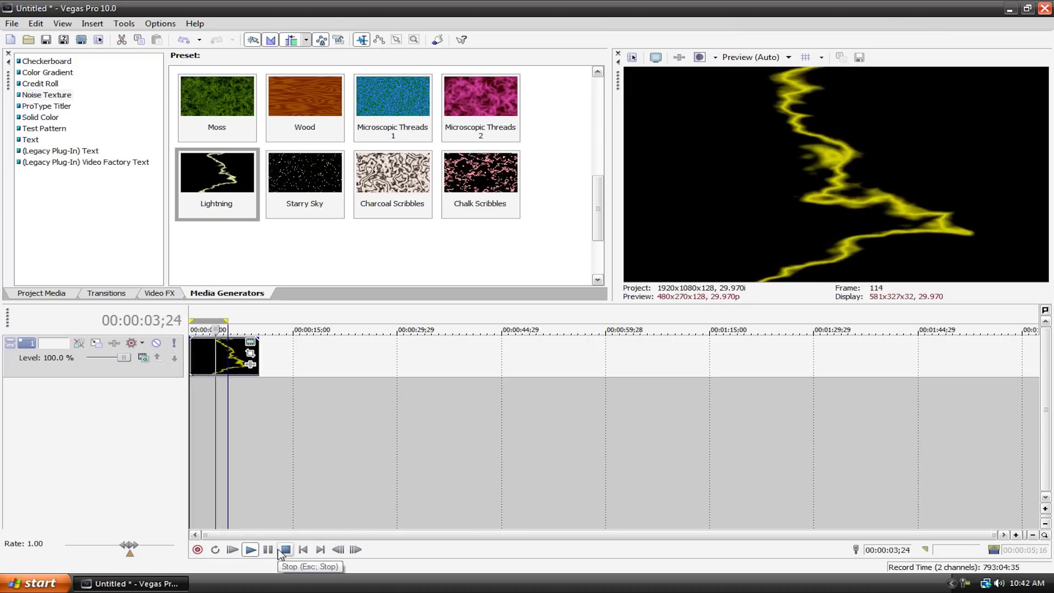
left_click(286, 550)
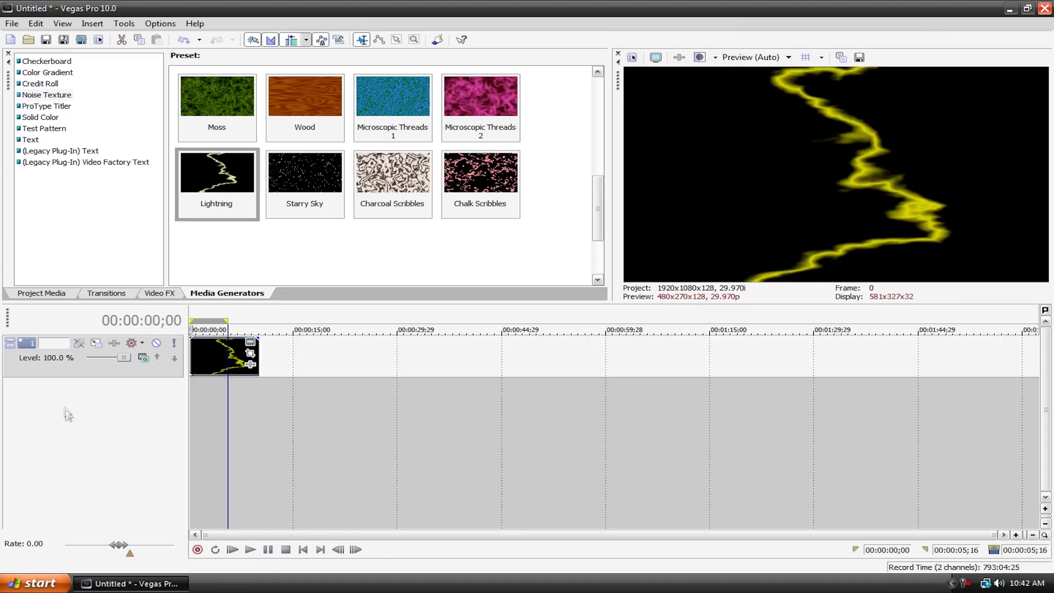
Delete the Lightning track and collapse the loop region to the first frames.
left_click(73, 369)
key("Delete")
left_click_drag(225, 324, 191, 324)
scroll(296, 511, "up", 6)
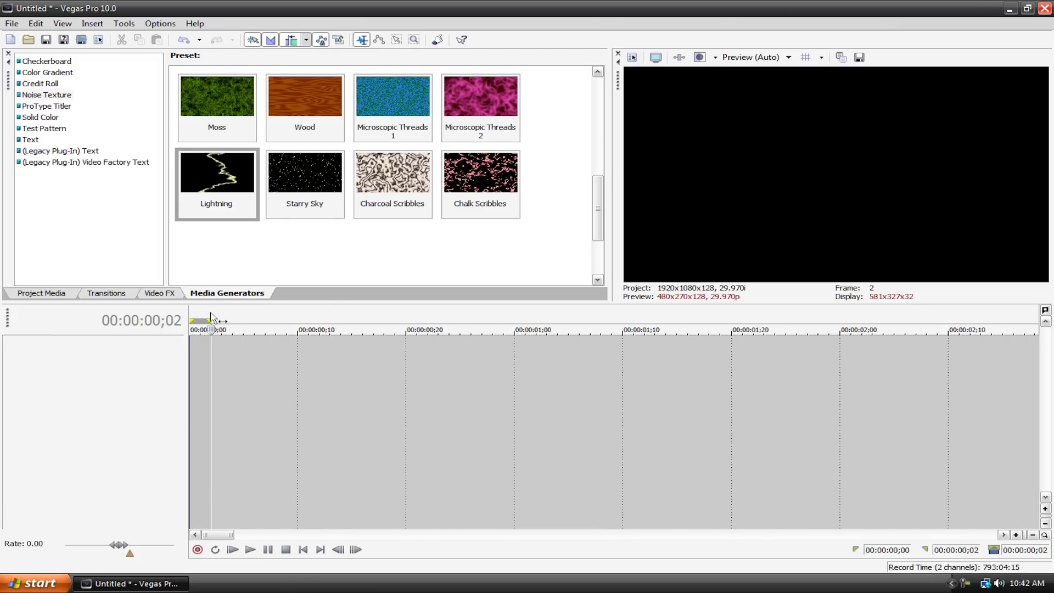
Clear the loop region and place a 10-second SMPTE Bars (NTSC) test pattern on the timeline.
left_click(192, 341)
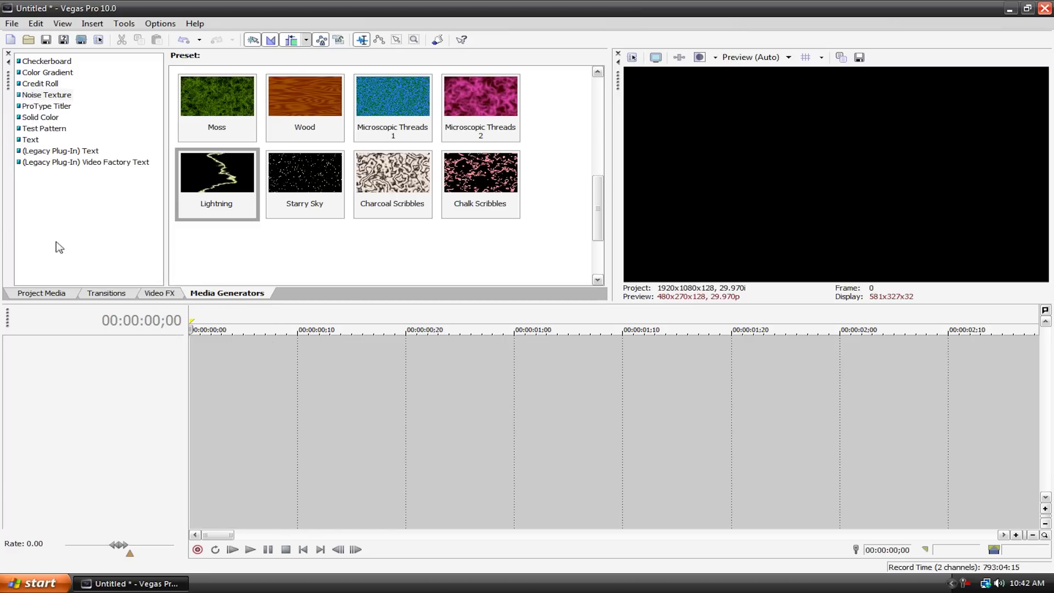
left_click(38, 129)
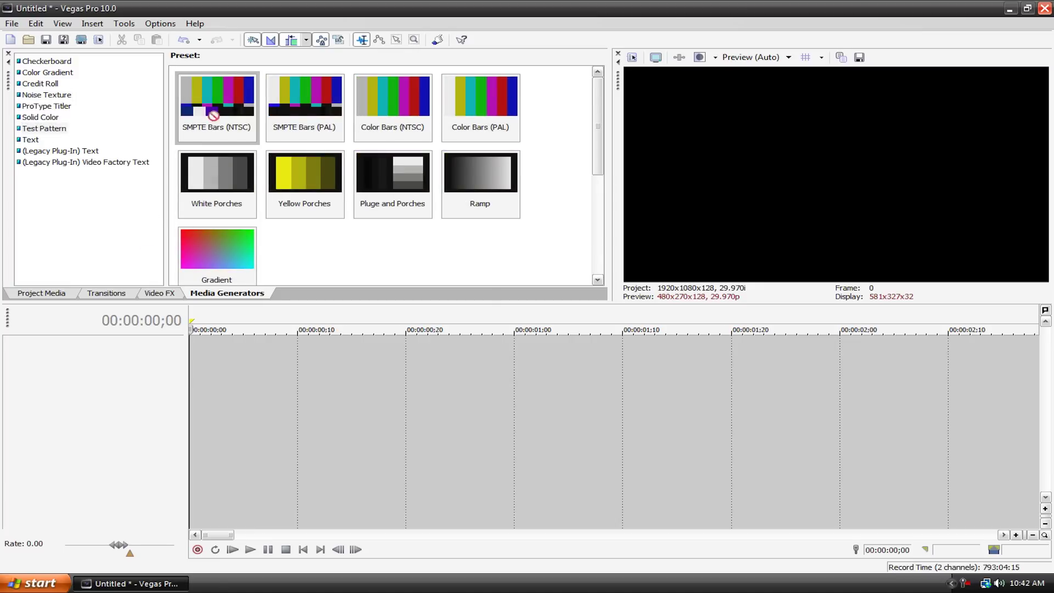
left_click_drag(212, 106, 190, 366)
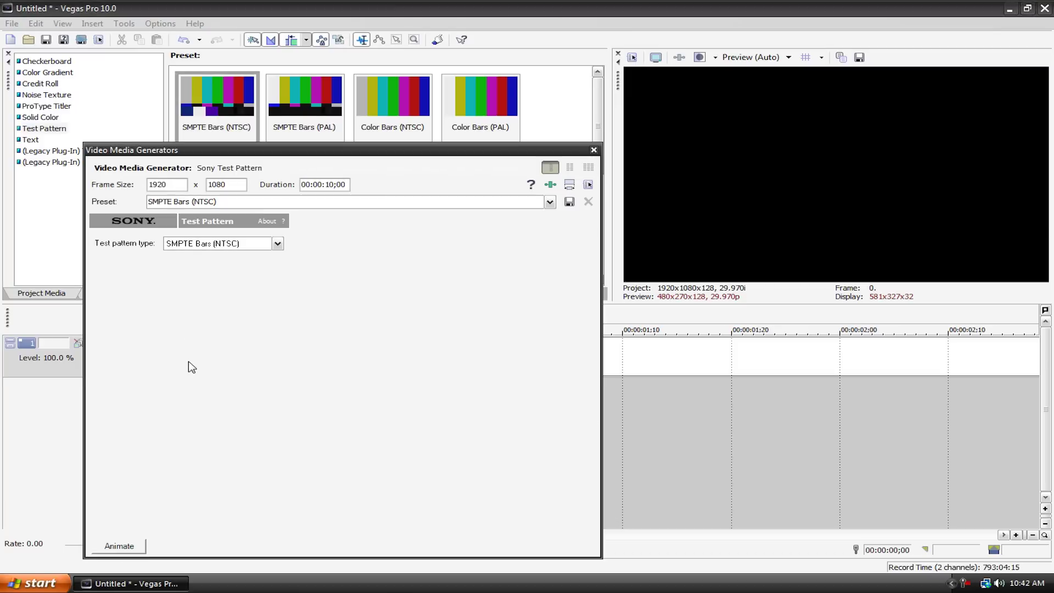
left_click(593, 150)
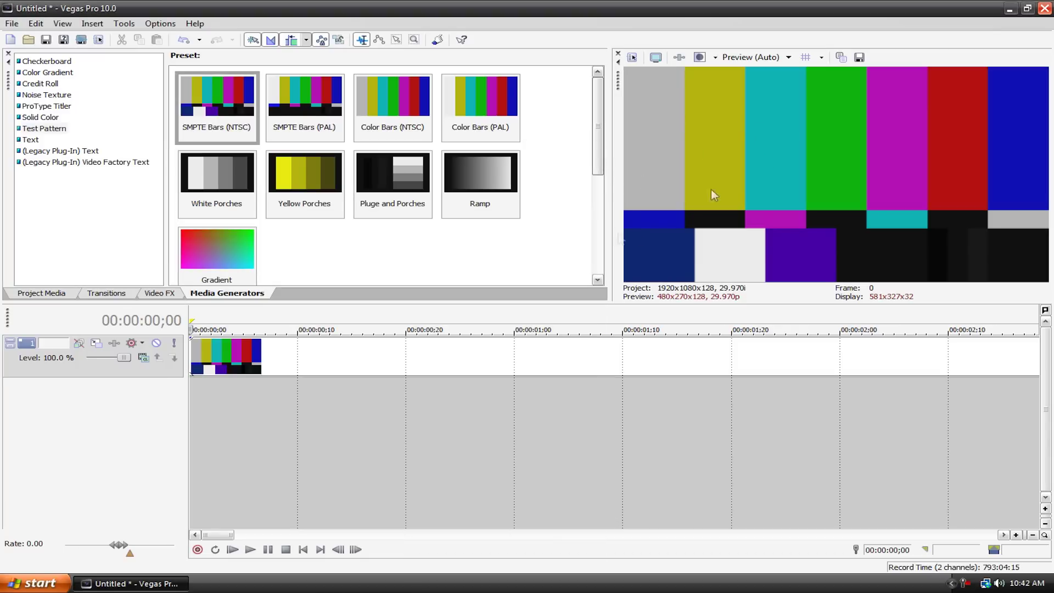
Open Event Pan/Crop for the SMPTE bars event.
scroll(435, 454, "down", 5)
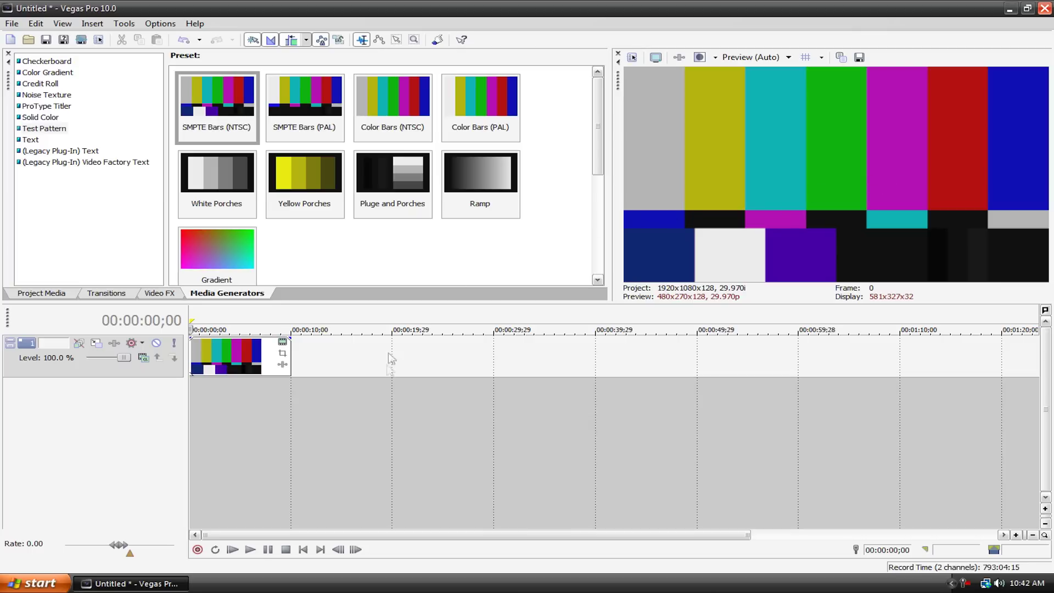
scroll(378, 379, "up", 5)
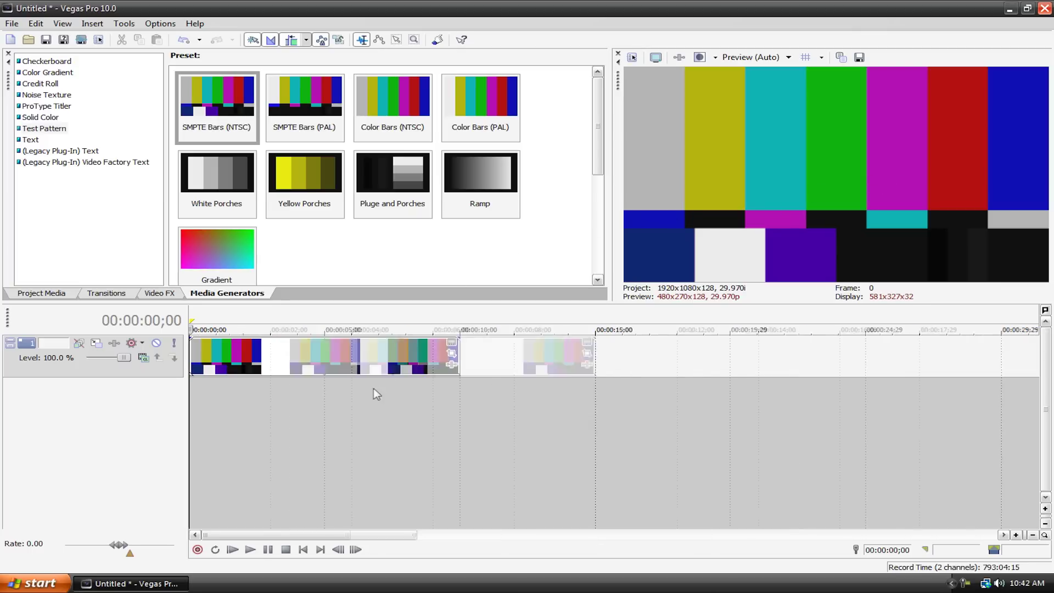
left_click(587, 353)
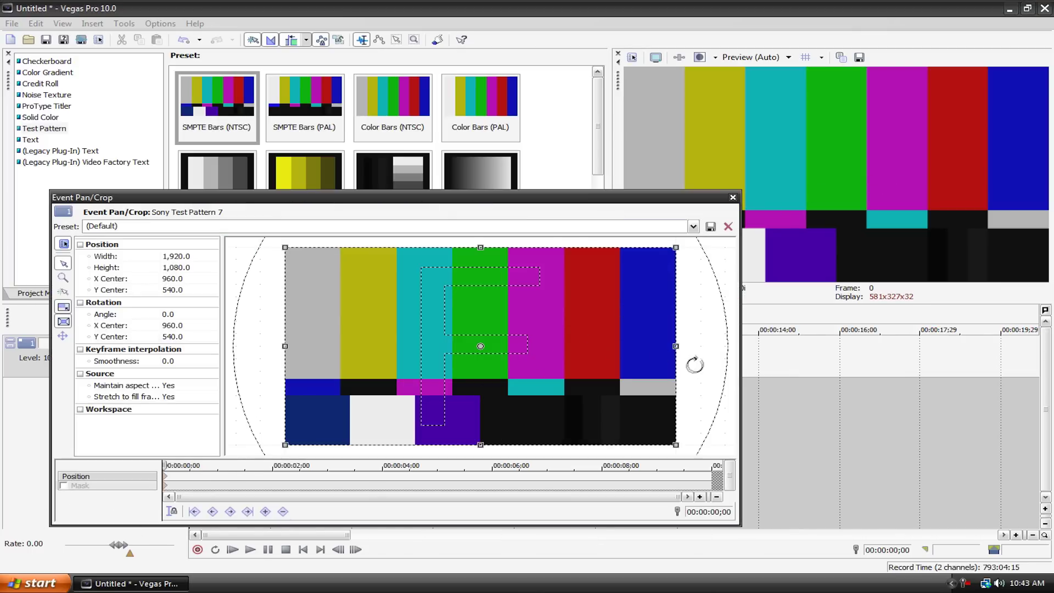
Add a 4-second Pan/Crop keyframe shrinking the frame to 234.3 × 131.8 on the green bar.
scroll(692, 362, "down", 2)
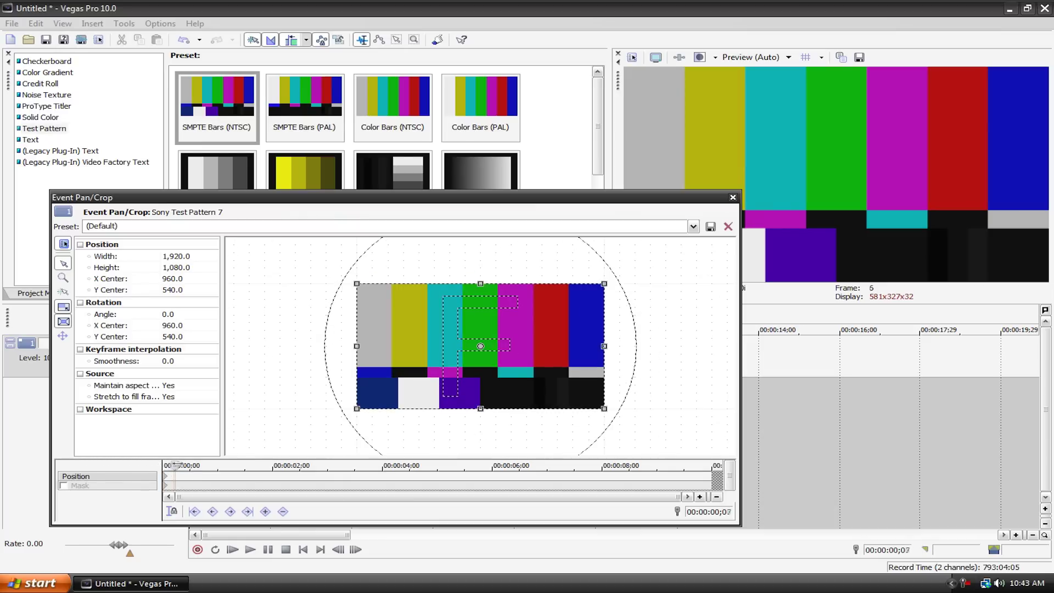
left_click_drag(174, 465, 386, 458)
left_click_drag(603, 410, 495, 362)
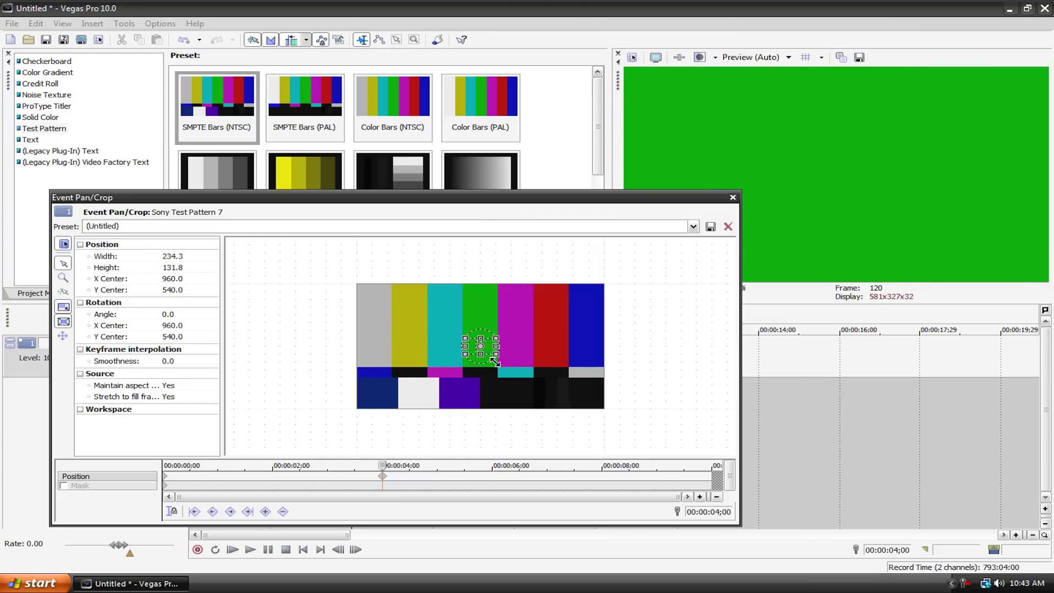
left_click(733, 197)
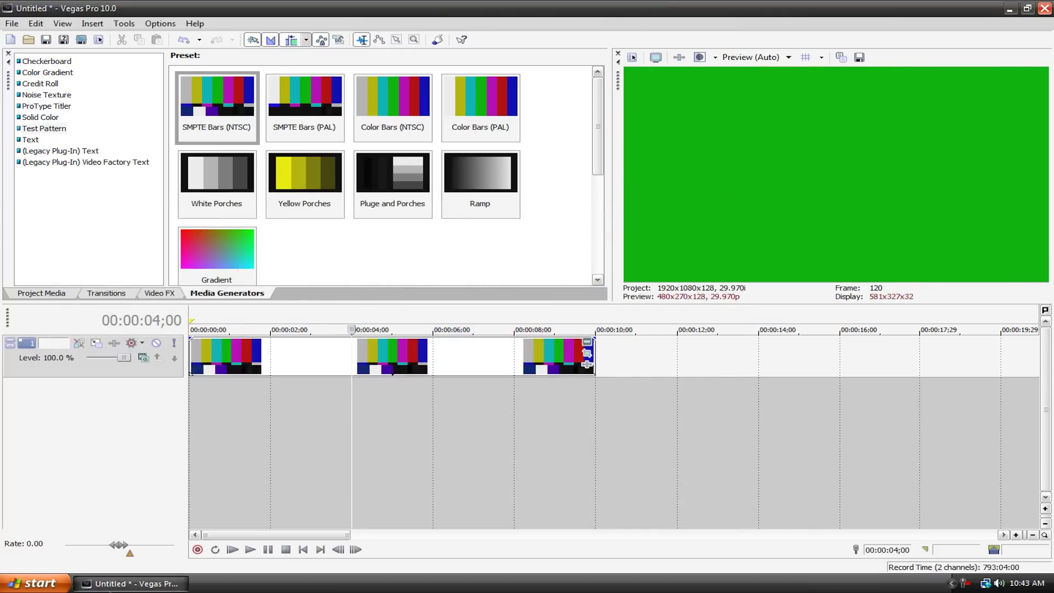
Play the zoom once, then set preview quality to Draft (Quarter).
left_click(232, 551)
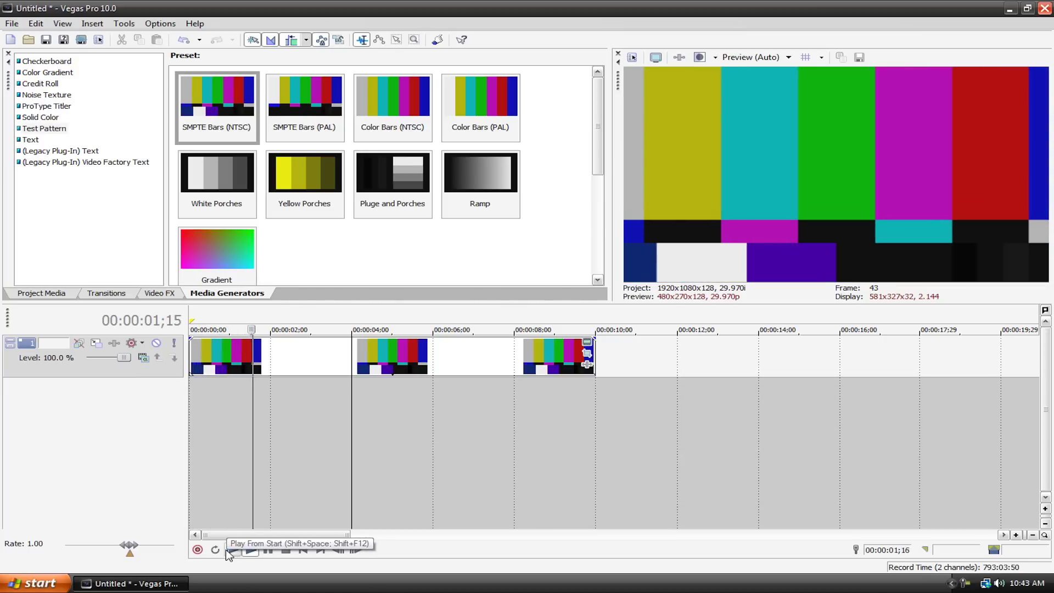
left_click(303, 550)
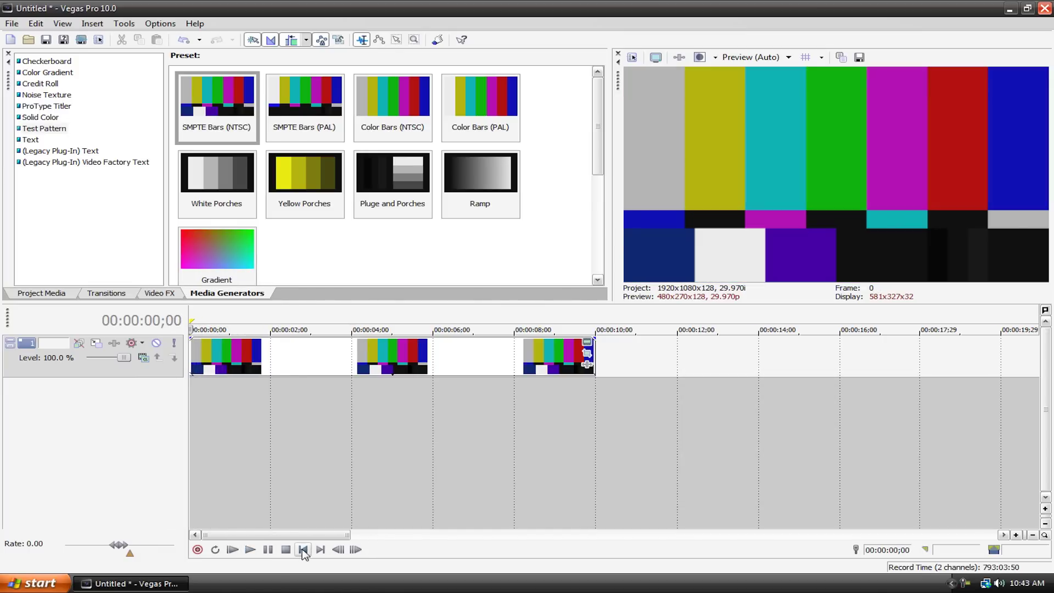
left_click(734, 57)
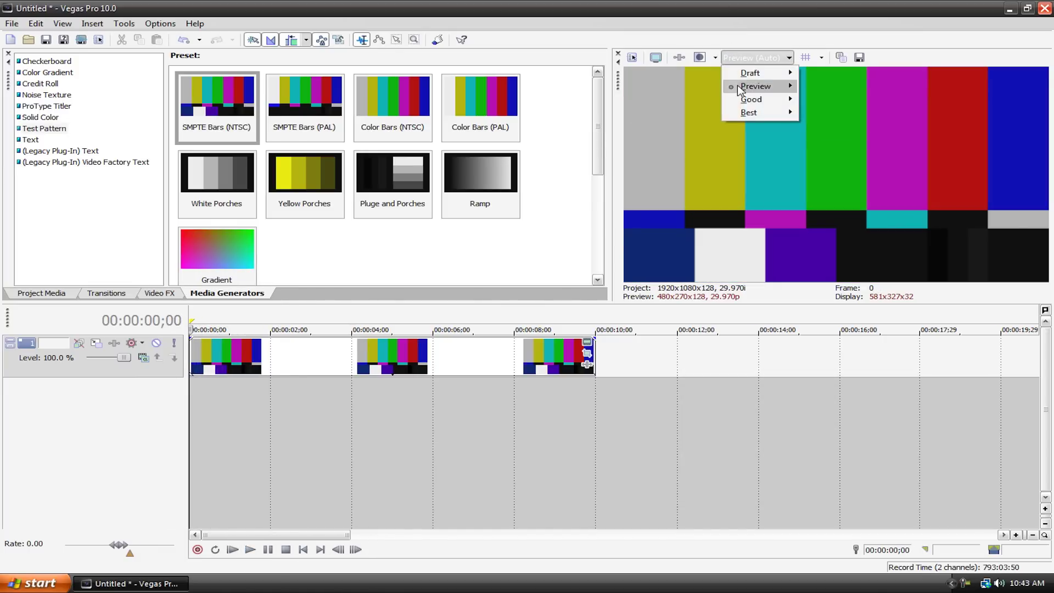
mouse_move(768, 73)
left_click(859, 113)
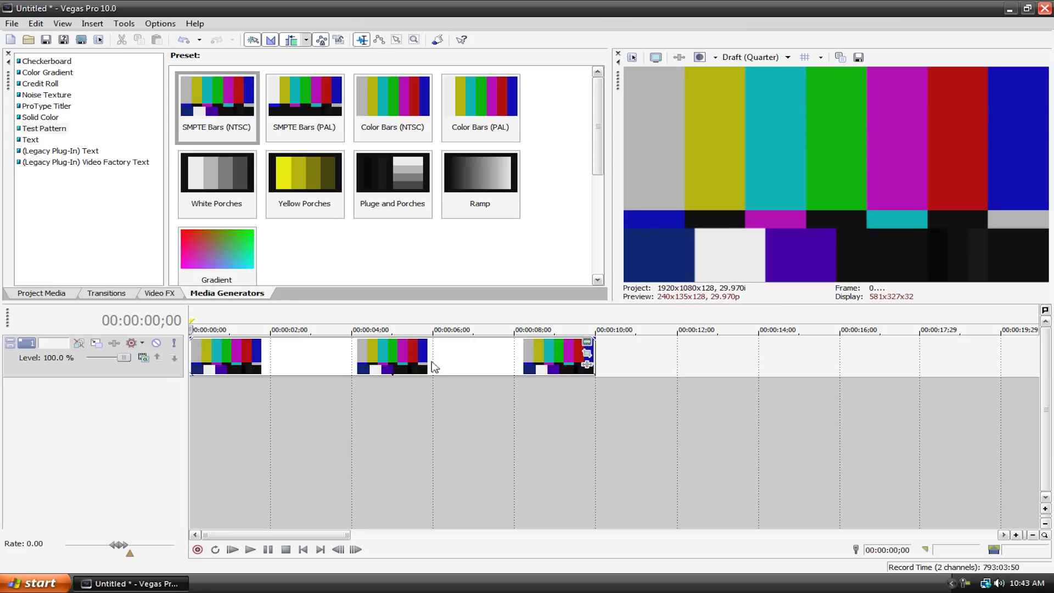
Replay the green-bar zoom from the start and reopen Event Pan/Crop.
left_click(232, 550)
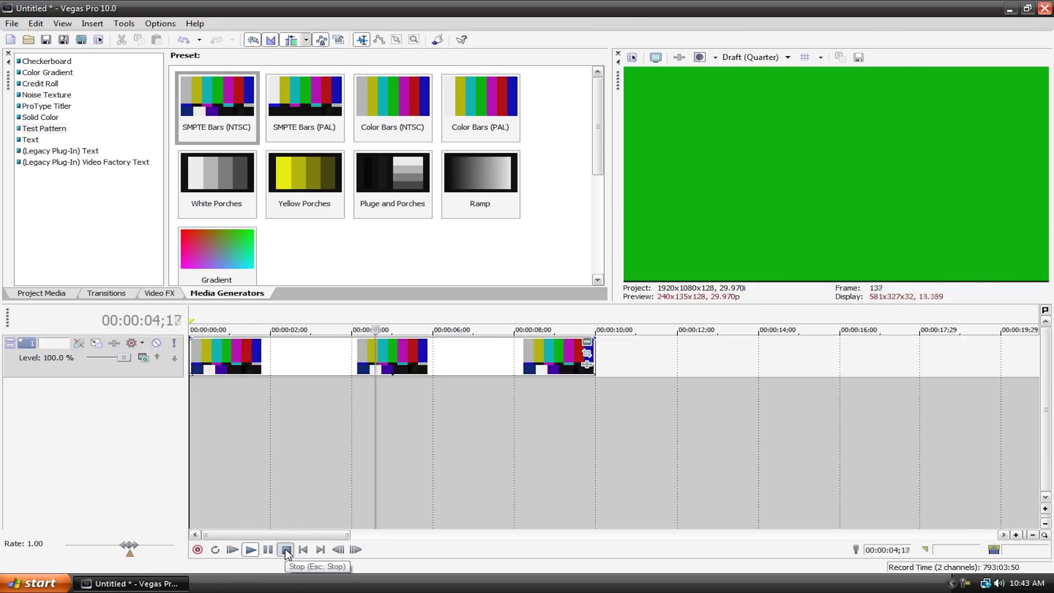
left_click(285, 550)
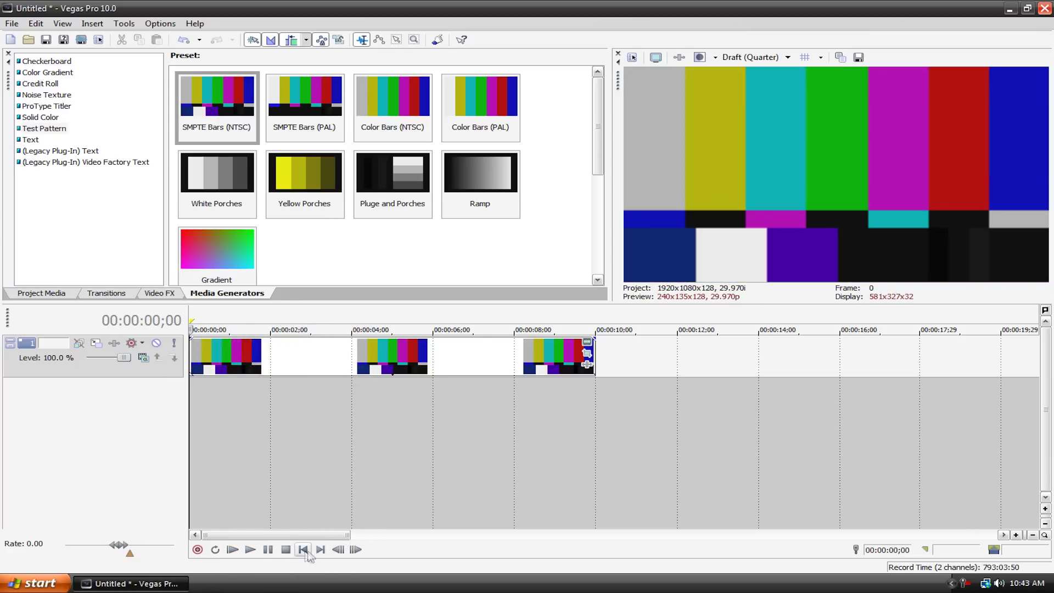
left_click(587, 353)
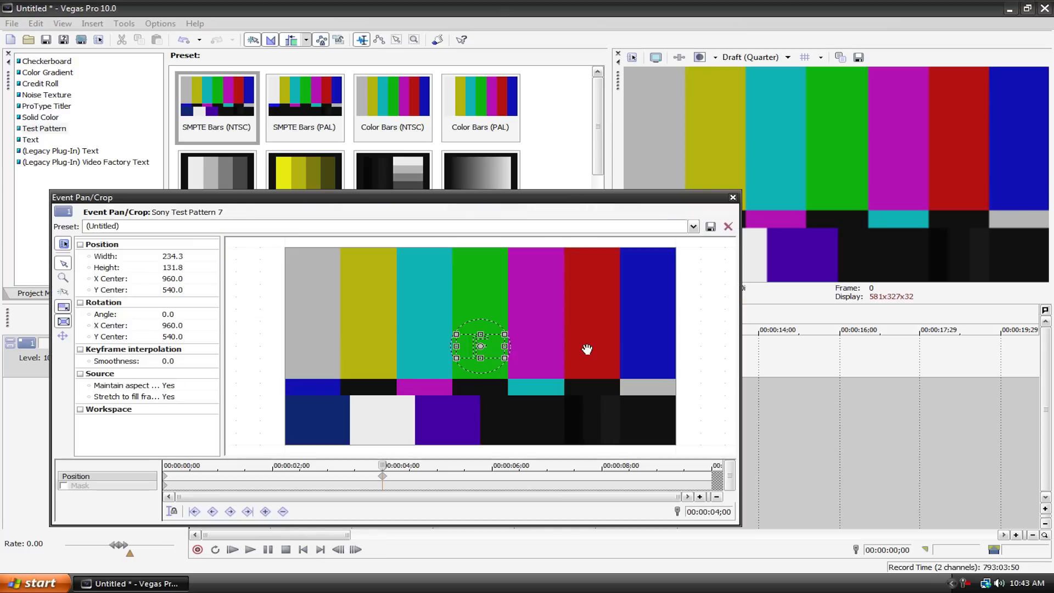
right_click(384, 477)
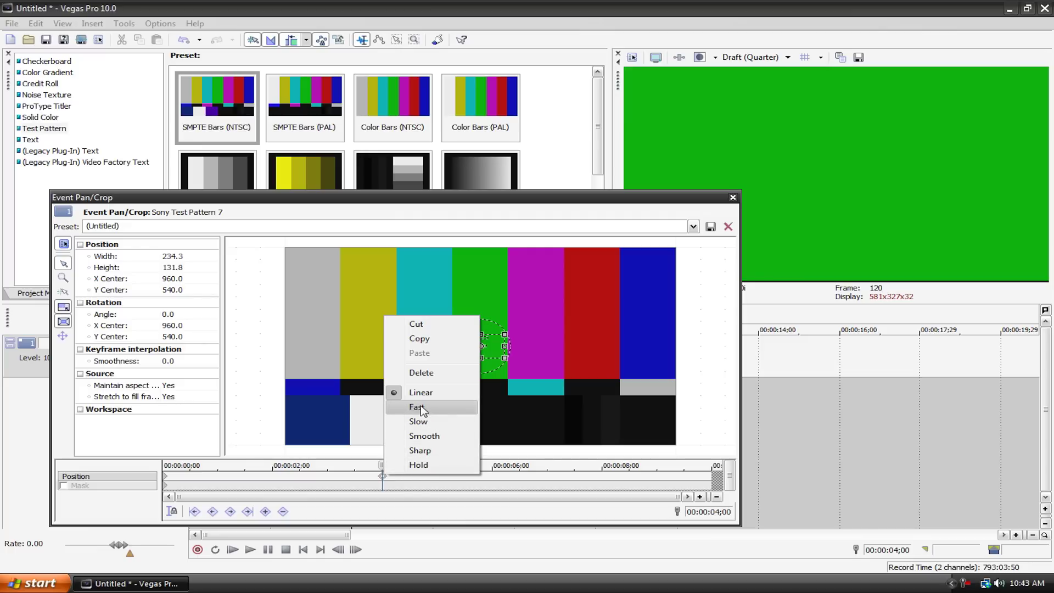
left_click(563, 460)
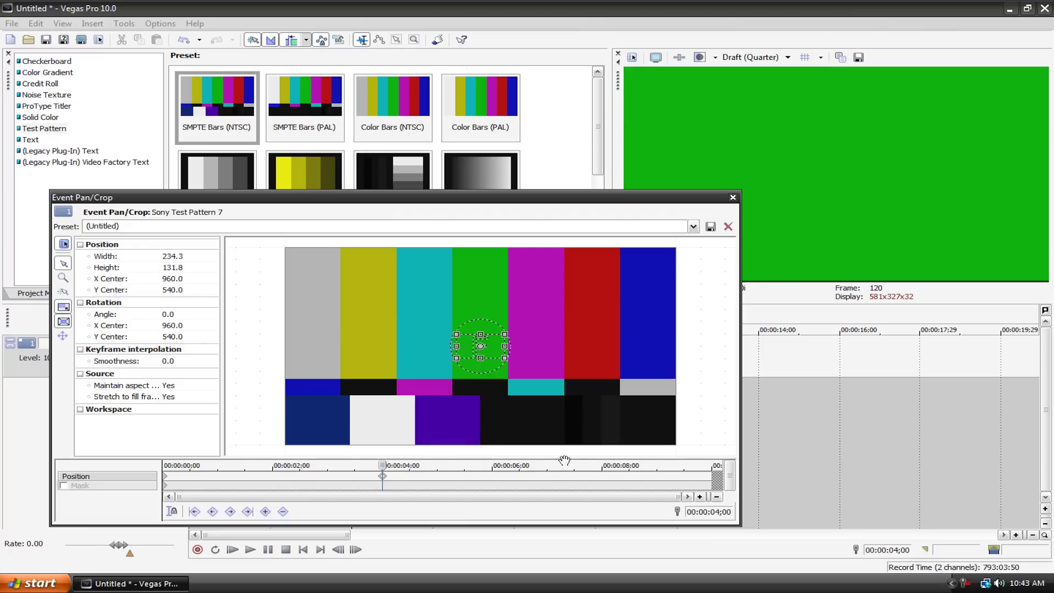
left_click(731, 226)
left_click(647, 245)
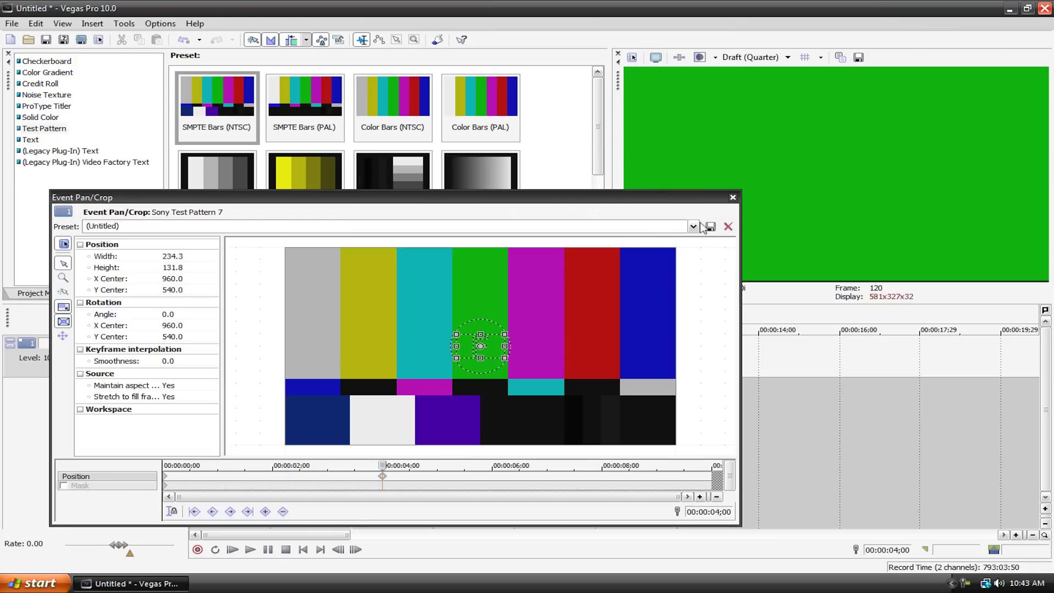
left_click(733, 198)
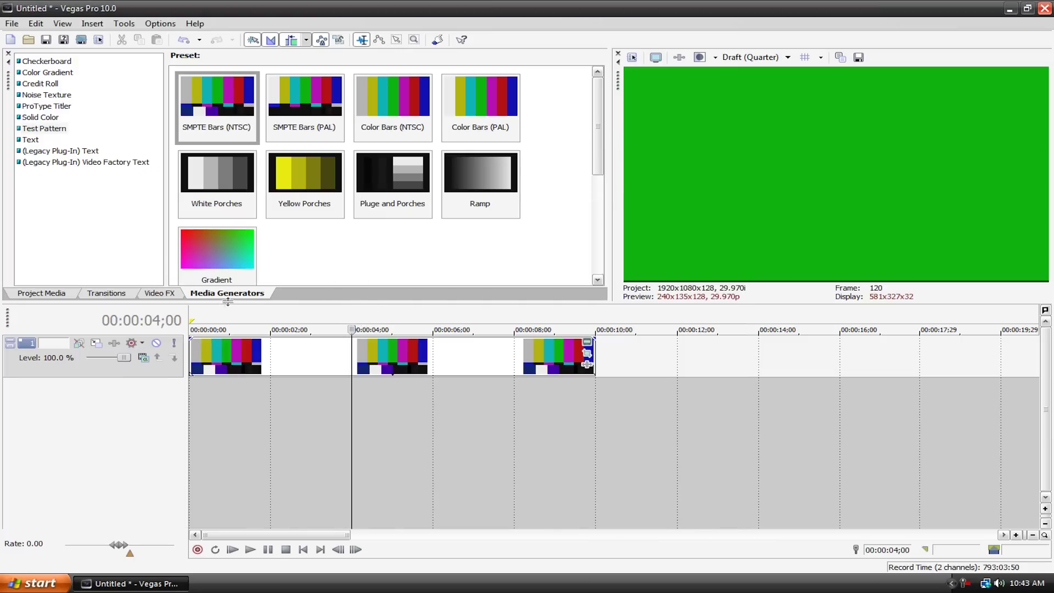
Reset the 4-second Pan/Crop keyframe to the (Default) full 1920x1080 frame.
left_click(158, 294)
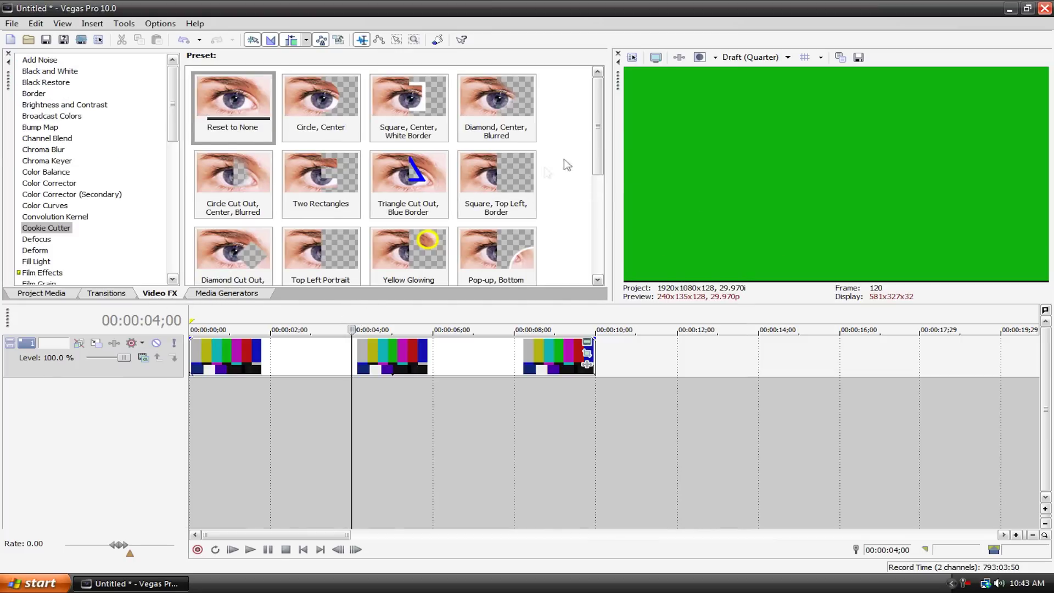
left_click(219, 294)
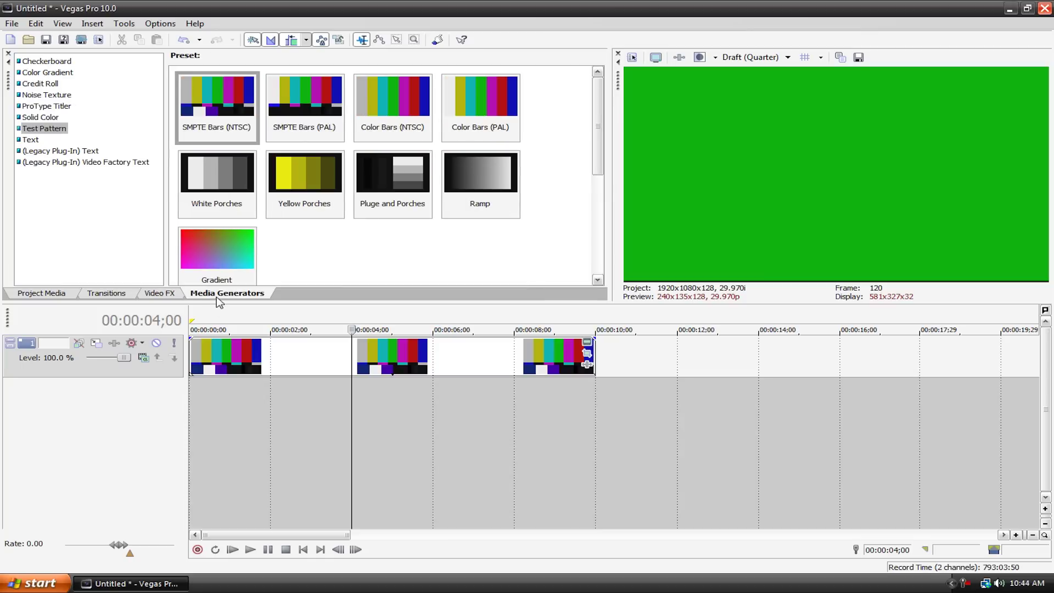
left_click(587, 342)
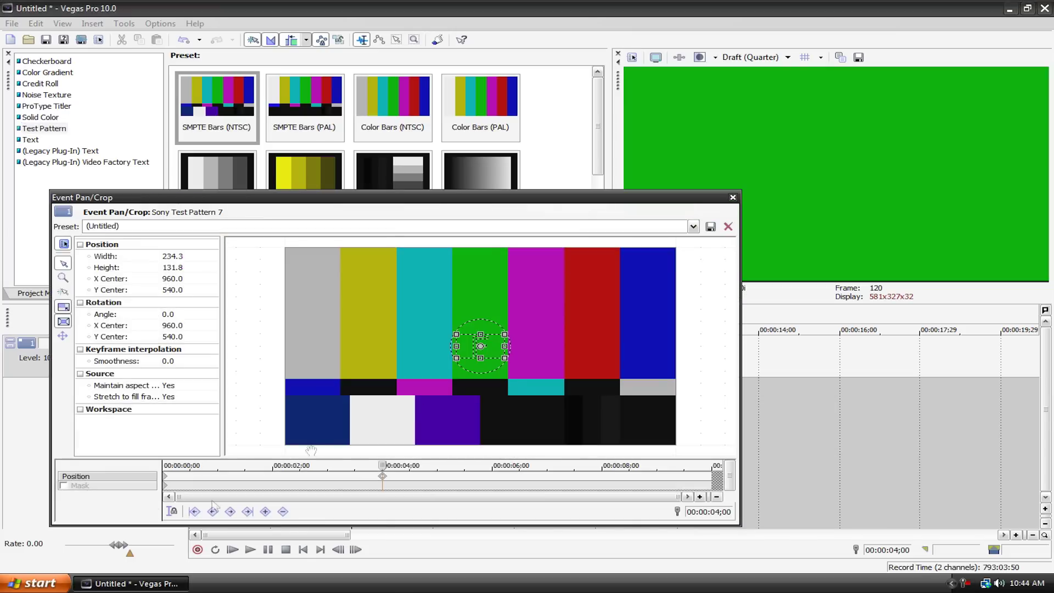
left_click(385, 481)
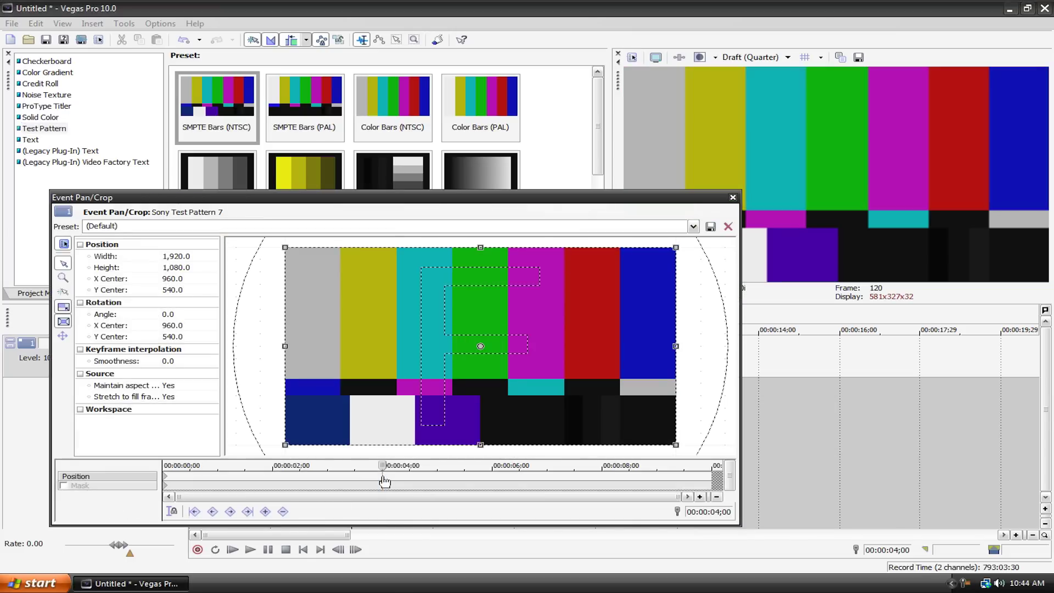
left_click(732, 198)
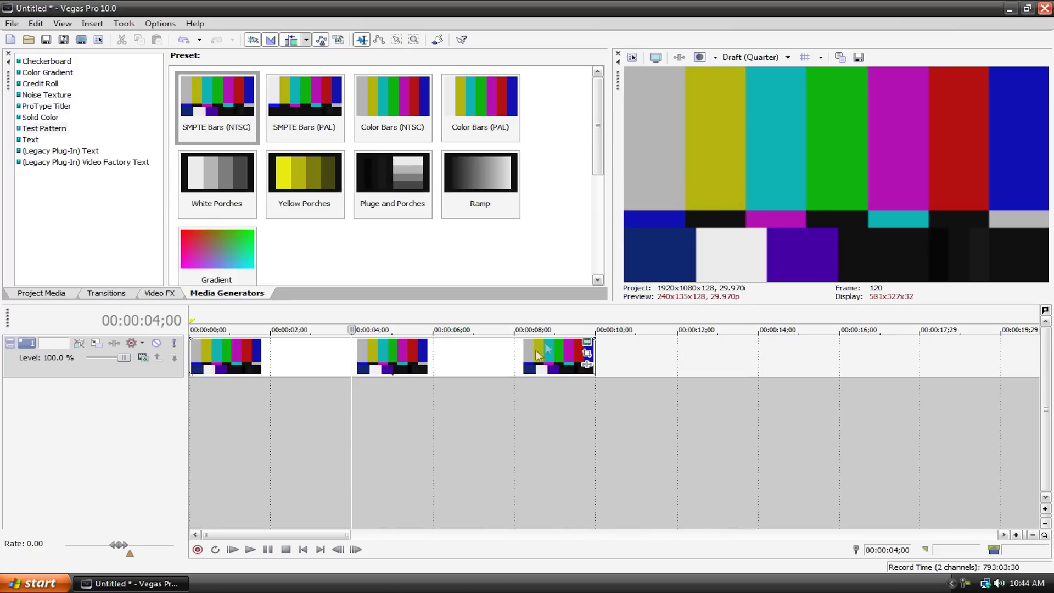